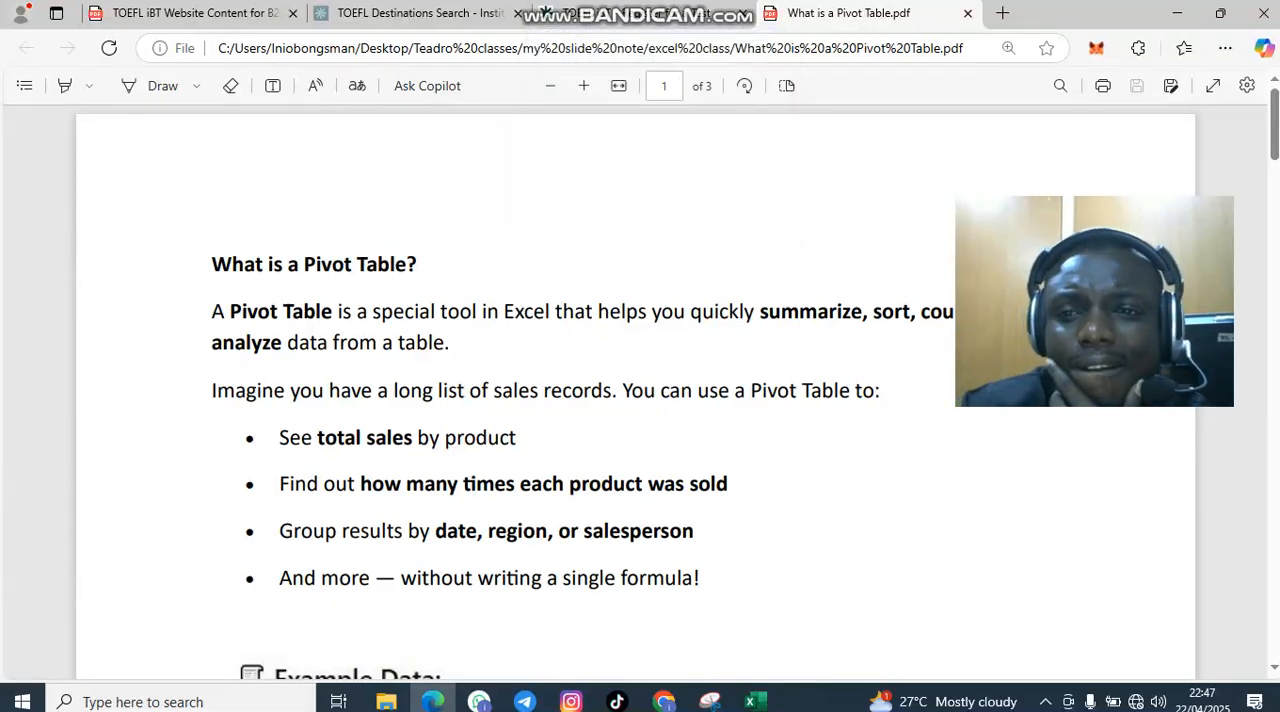
# Read the PDF notes on pivot tables, from the definition and example data to the steps for creating one
pyautogui.moveTo(1194, 209); pyautogui.dragTo(1206, 32)
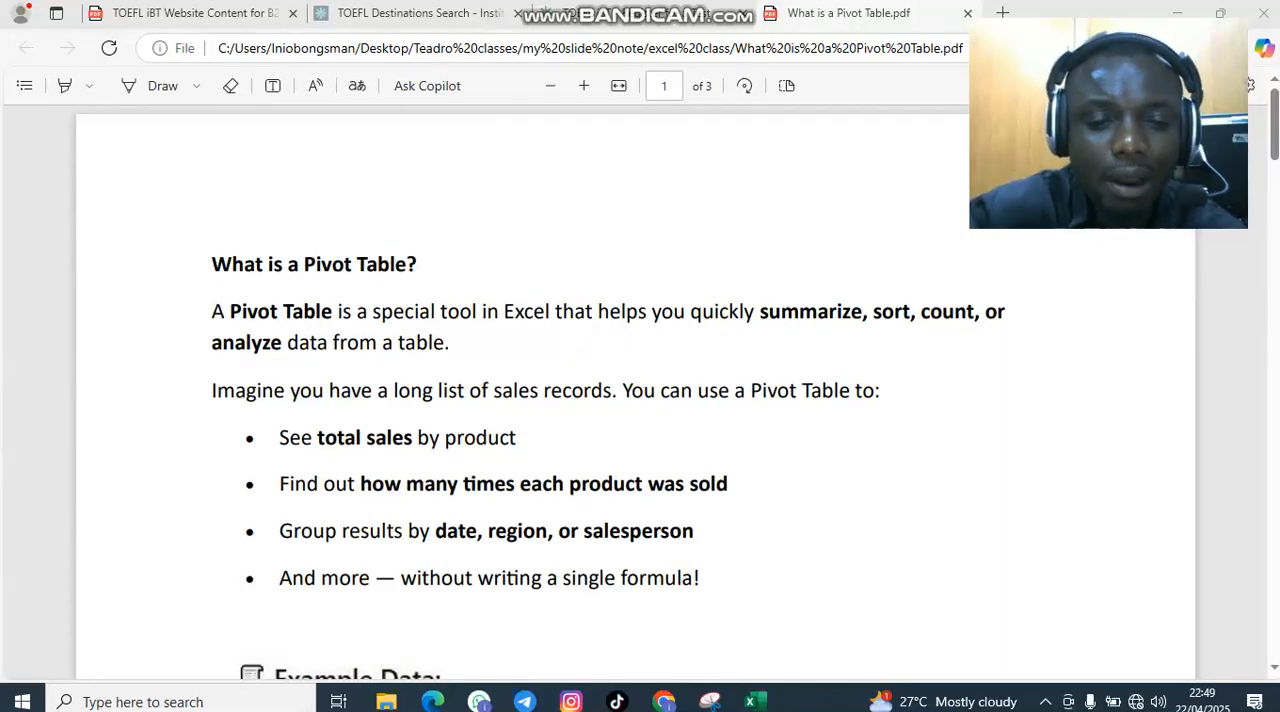
pyautogui.scroll(-2, 635, 400)
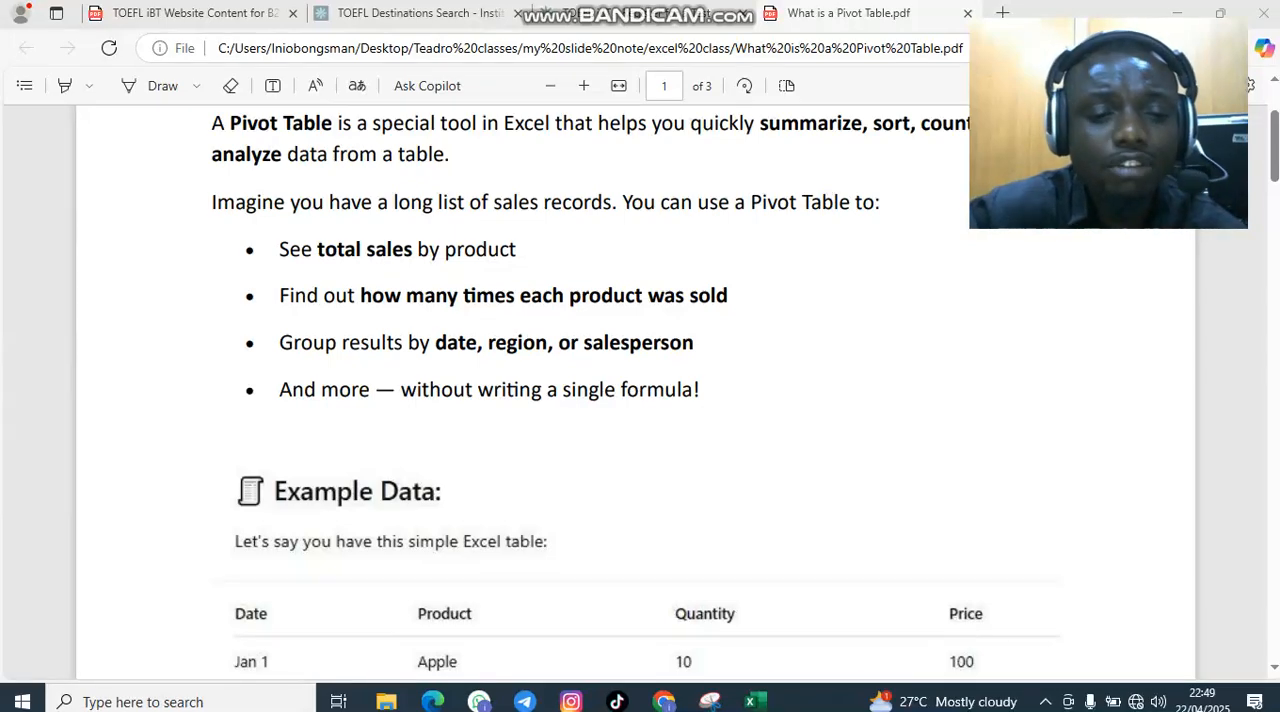
pyautogui.scroll(-2, 635, 400)
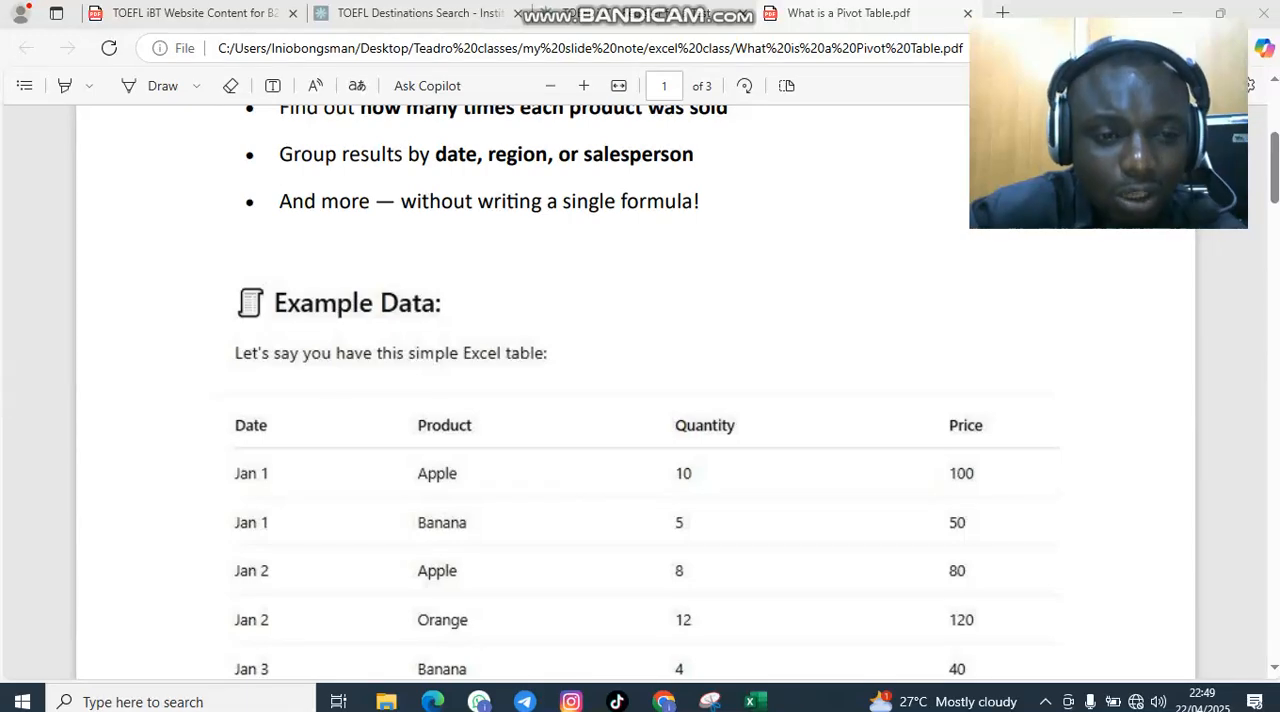
pyautogui.scroll(-1, 635, 400)
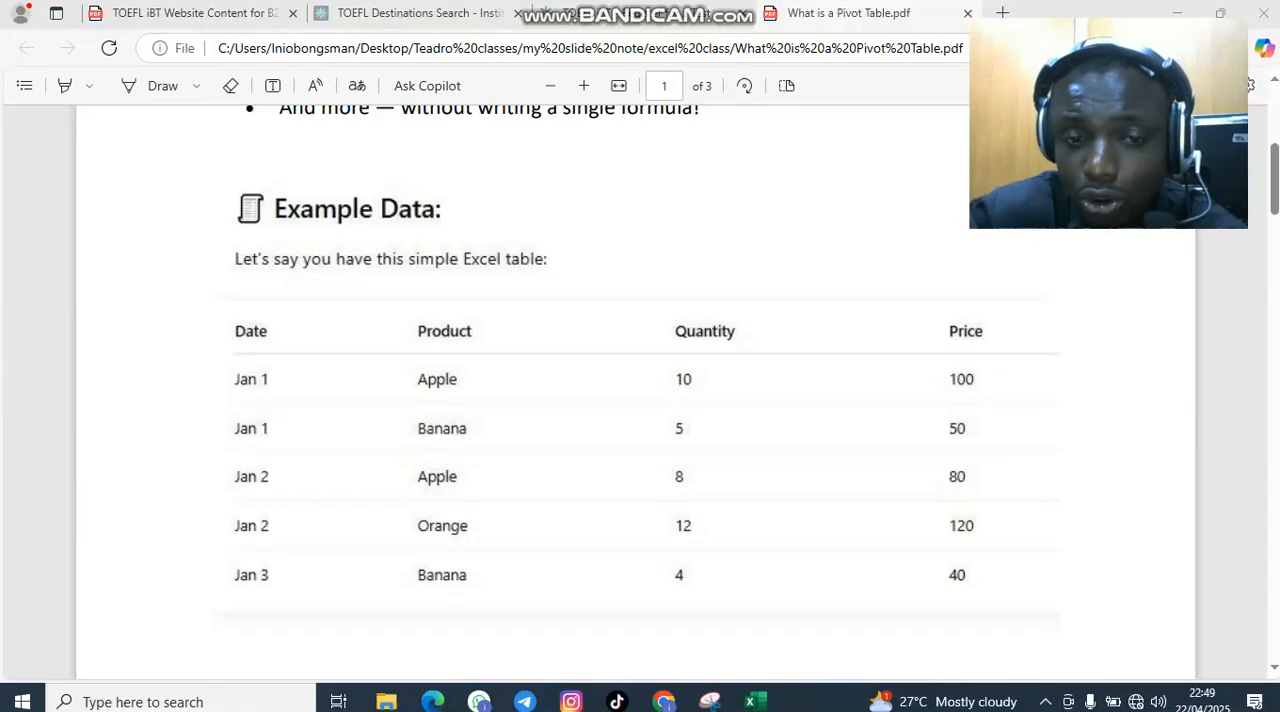
pyautogui.scroll(-3, 635, 400)
pyautogui.scroll(3, 635, 400)
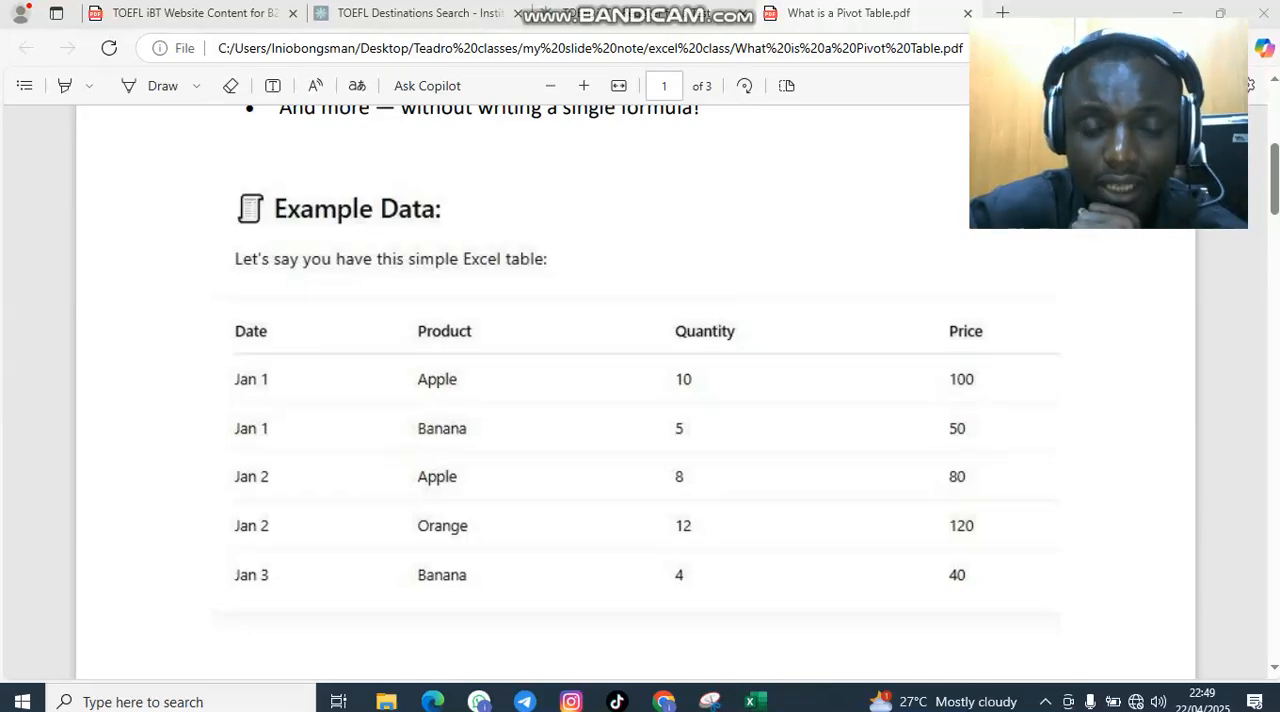
pyautogui.scroll(-5, 634, 396)
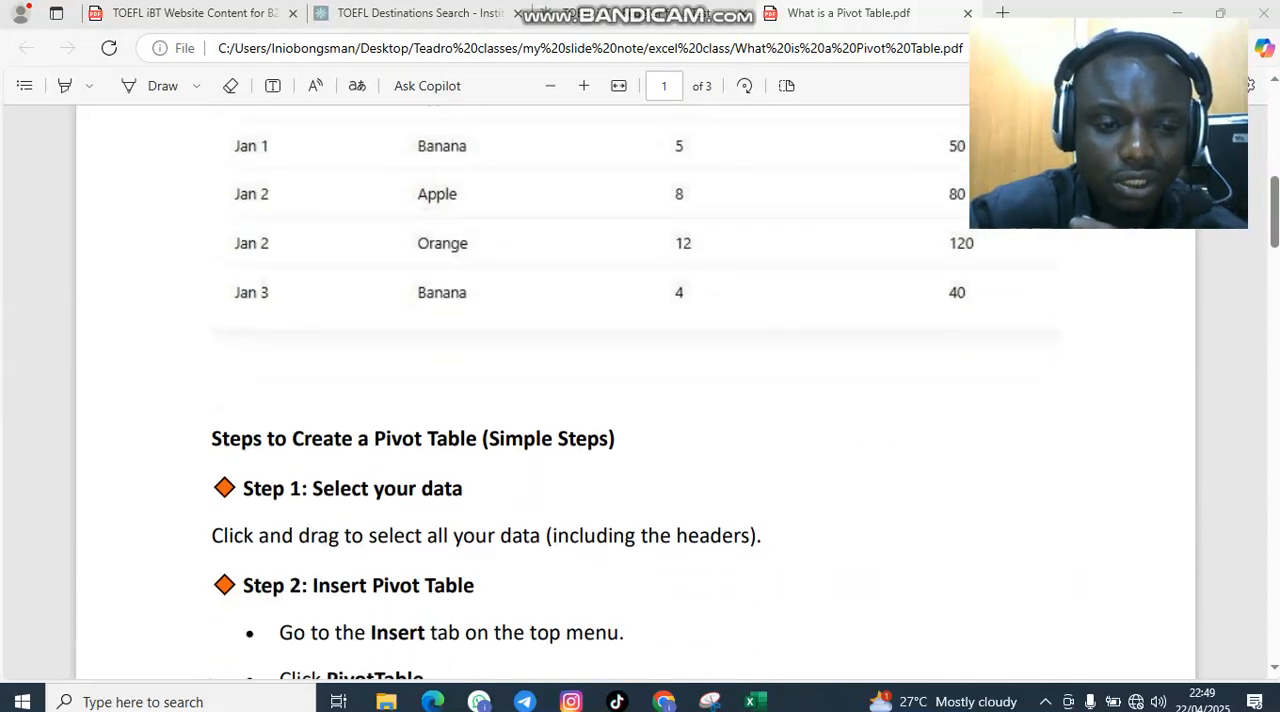
pyautogui.scroll(-1, 634, 396)
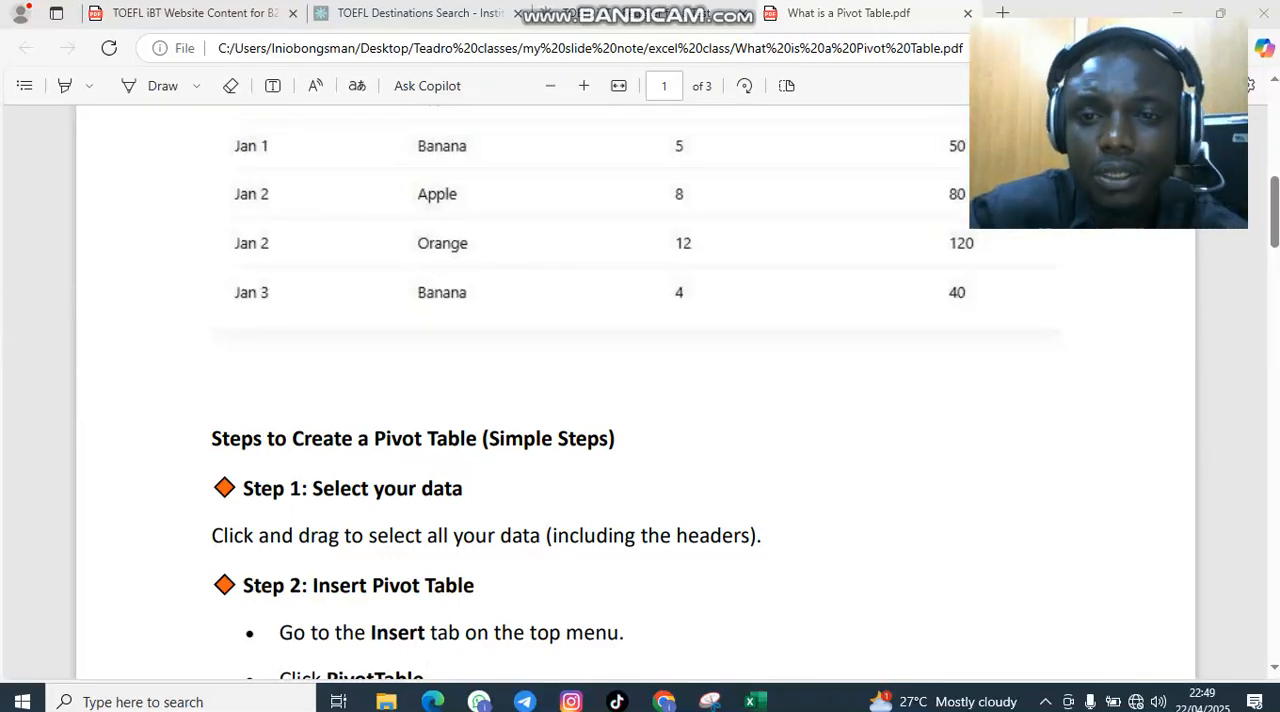
pyautogui.scroll(-4, 634, 396)
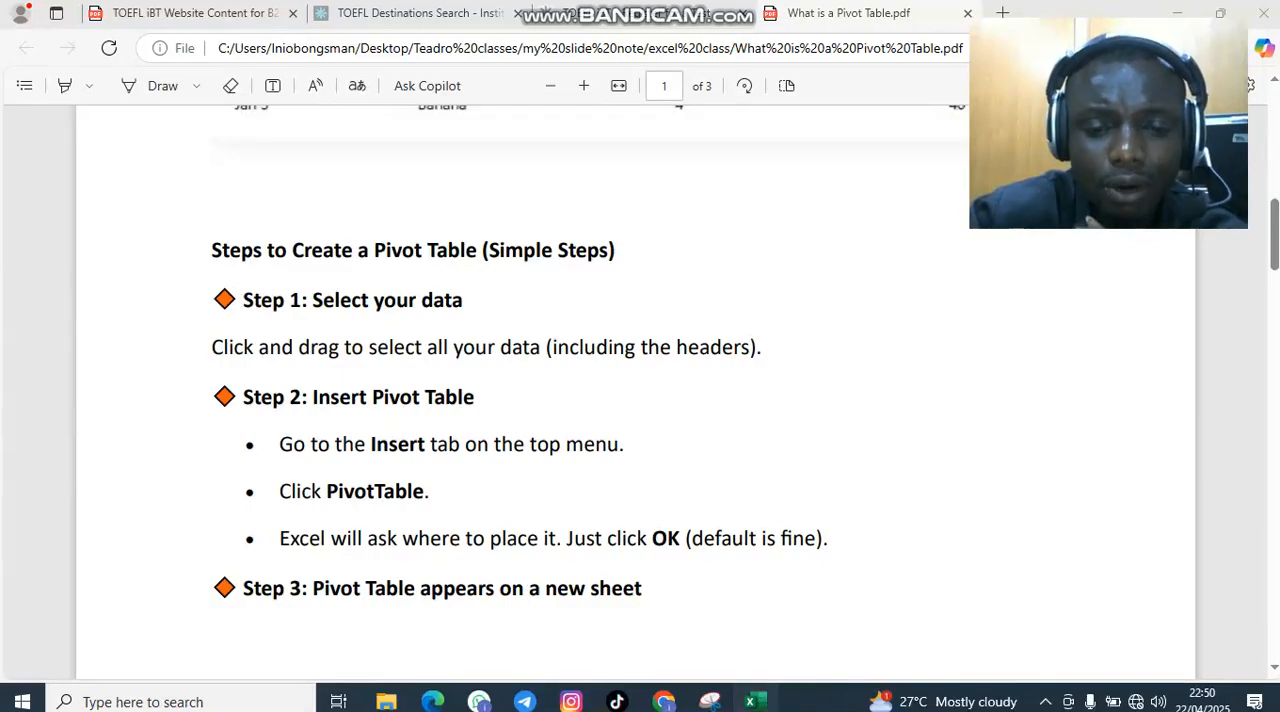
# Switch to the Tesla Deaths workbook in Excel and widen the Description column
pyautogui.click(750, 701)
pyautogui.moveTo(1205, 31); pyautogui.dragTo(1180, 3)
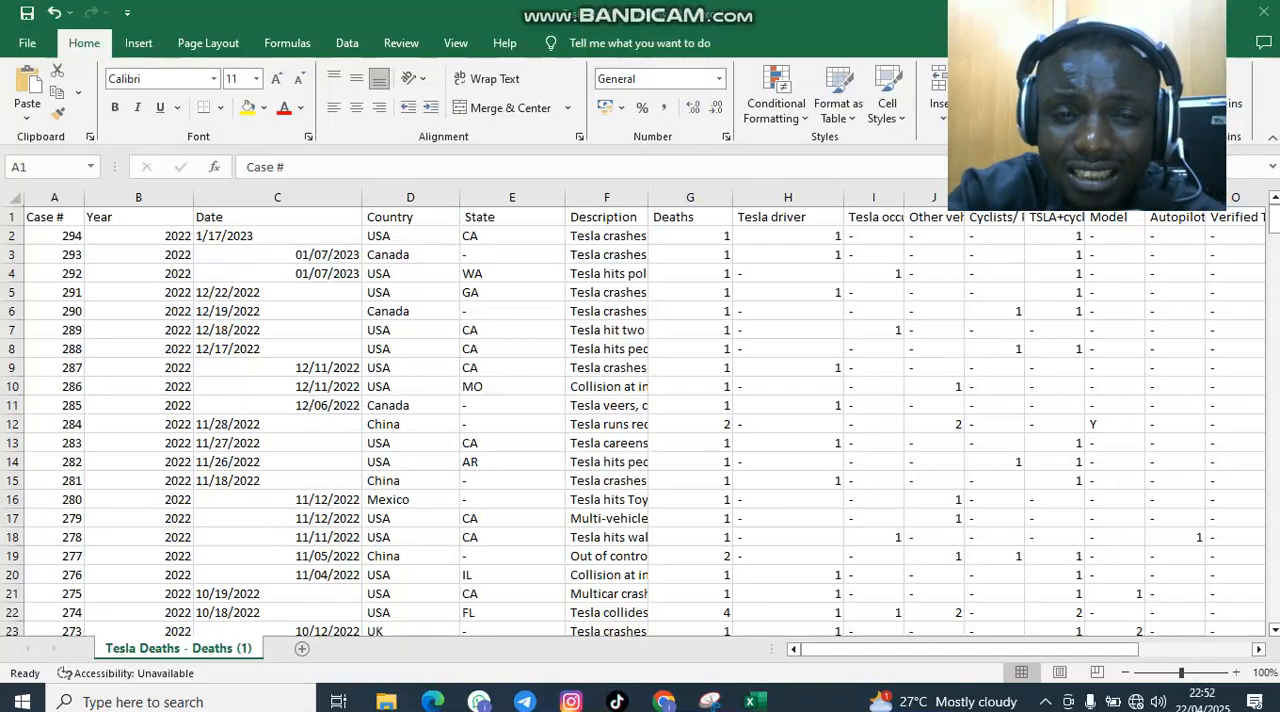
pyautogui.moveTo(648, 197); pyautogui.dragTo(737, 197)
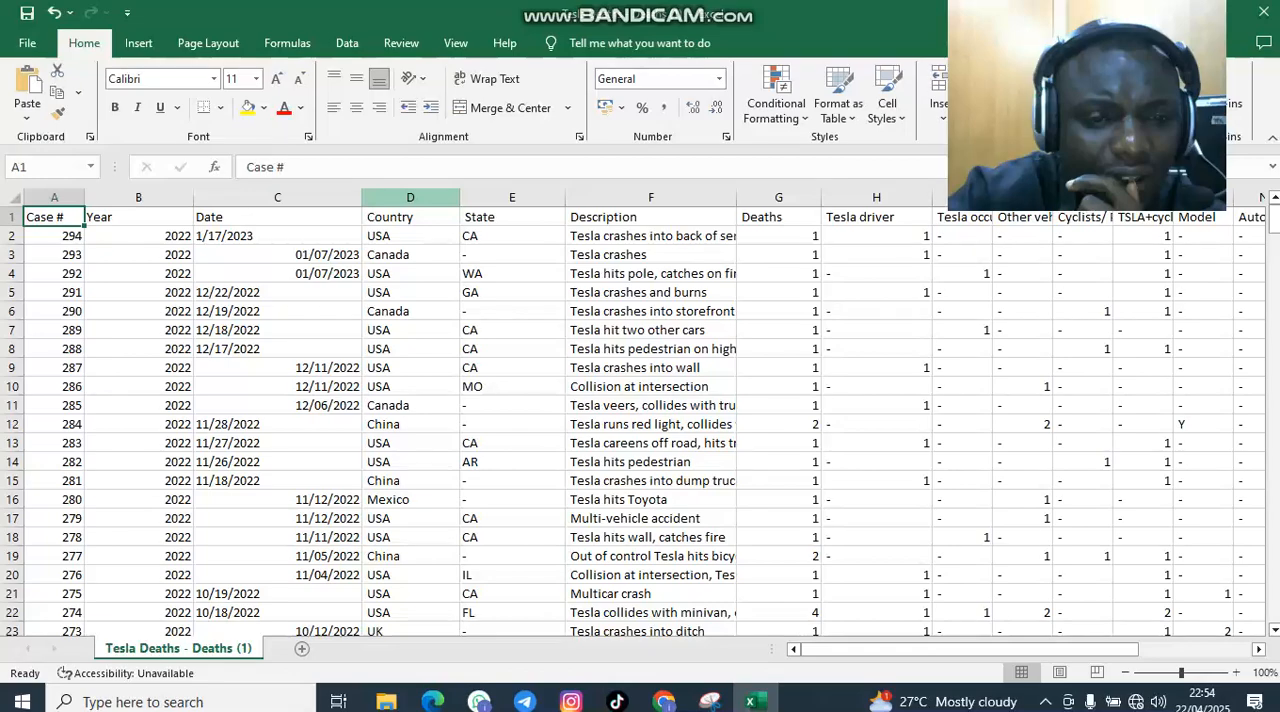
pyautogui.click(410, 197)
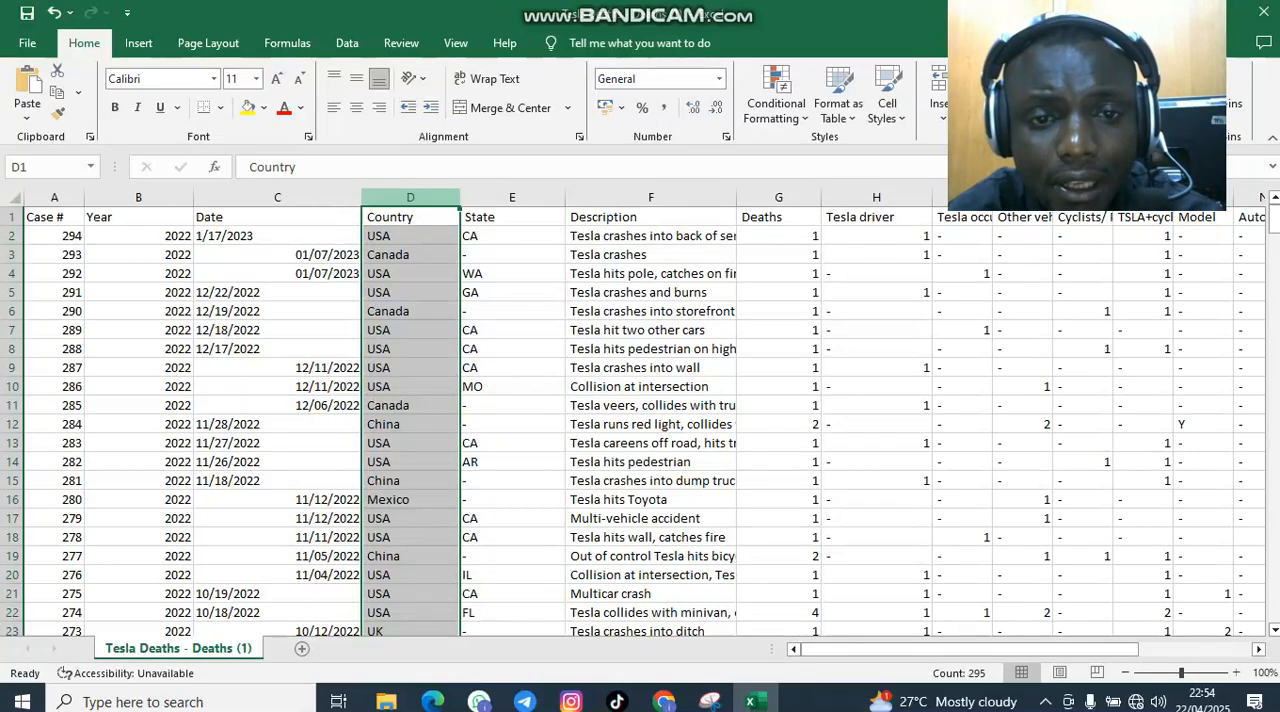
pyautogui.moveTo(410, 197); pyautogui.dragTo(800, 197)
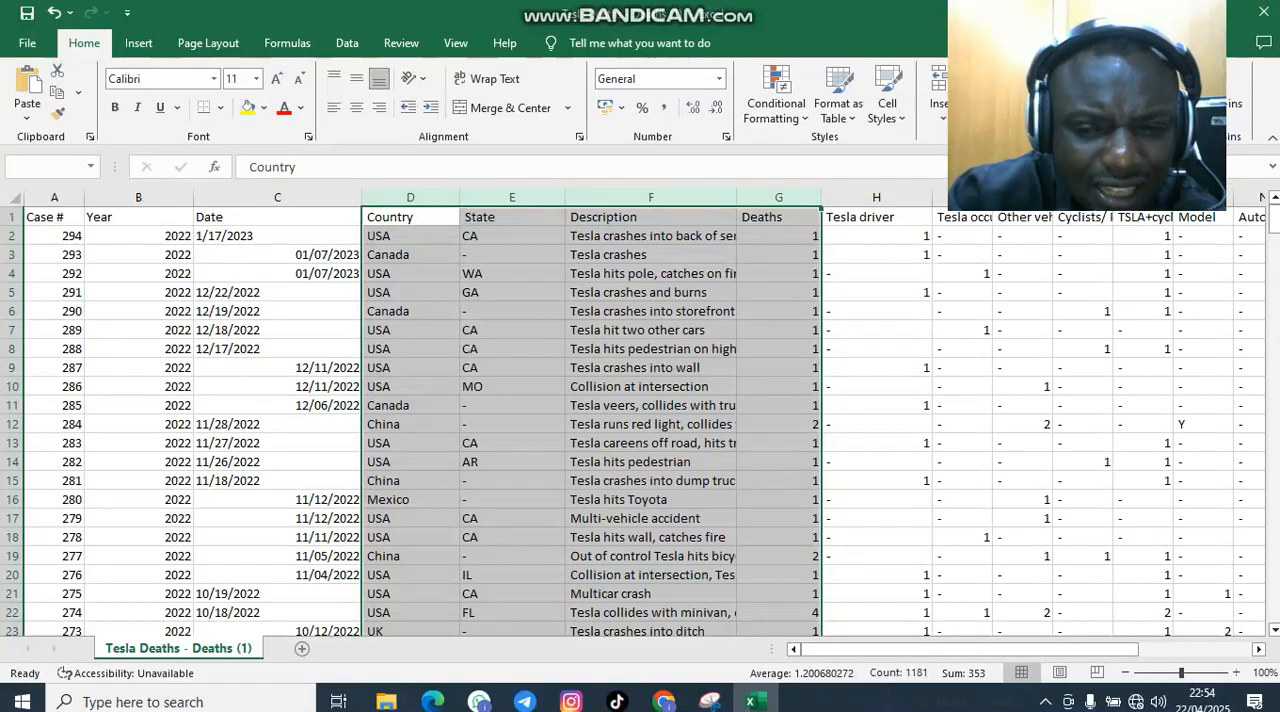
pyautogui.scroll(-20, 640, 420)
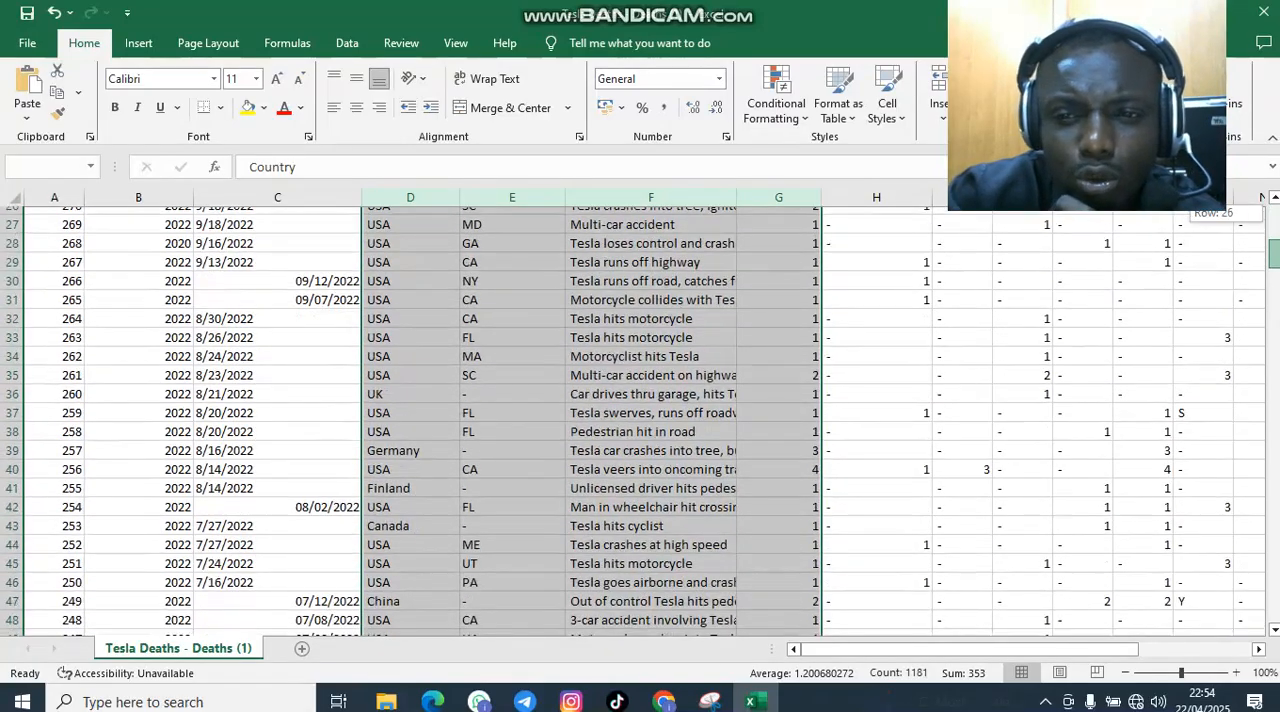
pyautogui.scroll(-20, 640, 420)
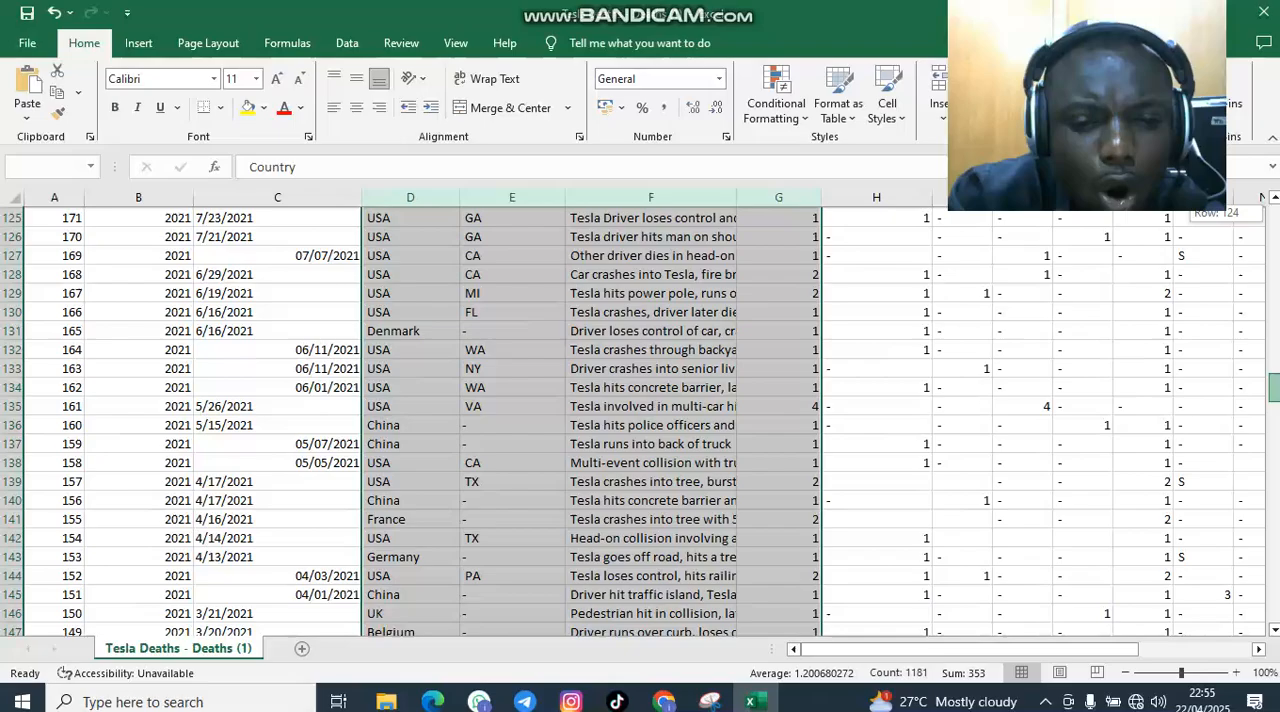
pyautogui.scroll(-12, 640, 420)
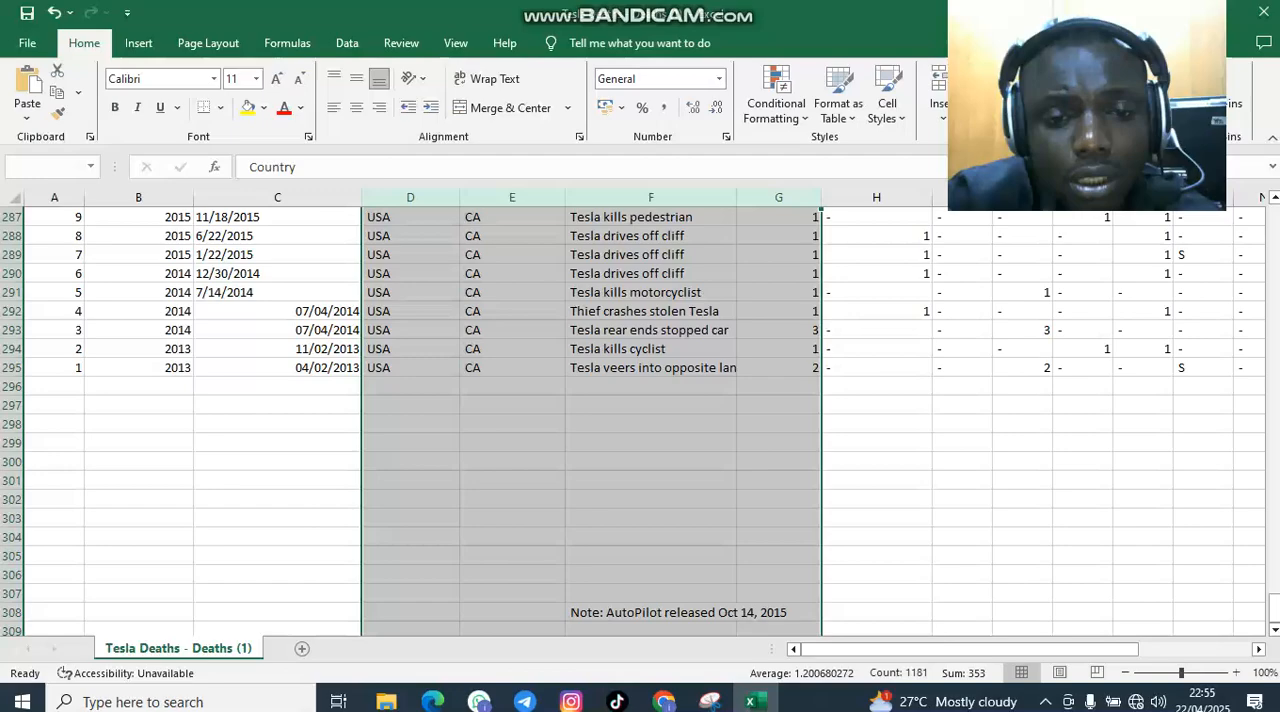
pyautogui.hotkey('shift', 'Up')
pyautogui.hotkey('shift', 'Up')
pyautogui.hotkey('shift', 'Up')
pyautogui.hotkey('shift', 'Up')
pyautogui.hotkey('shift', 'Up')
pyautogui.hotkey('shift', 'Up')
pyautogui.hotkey('shift', 'Up')
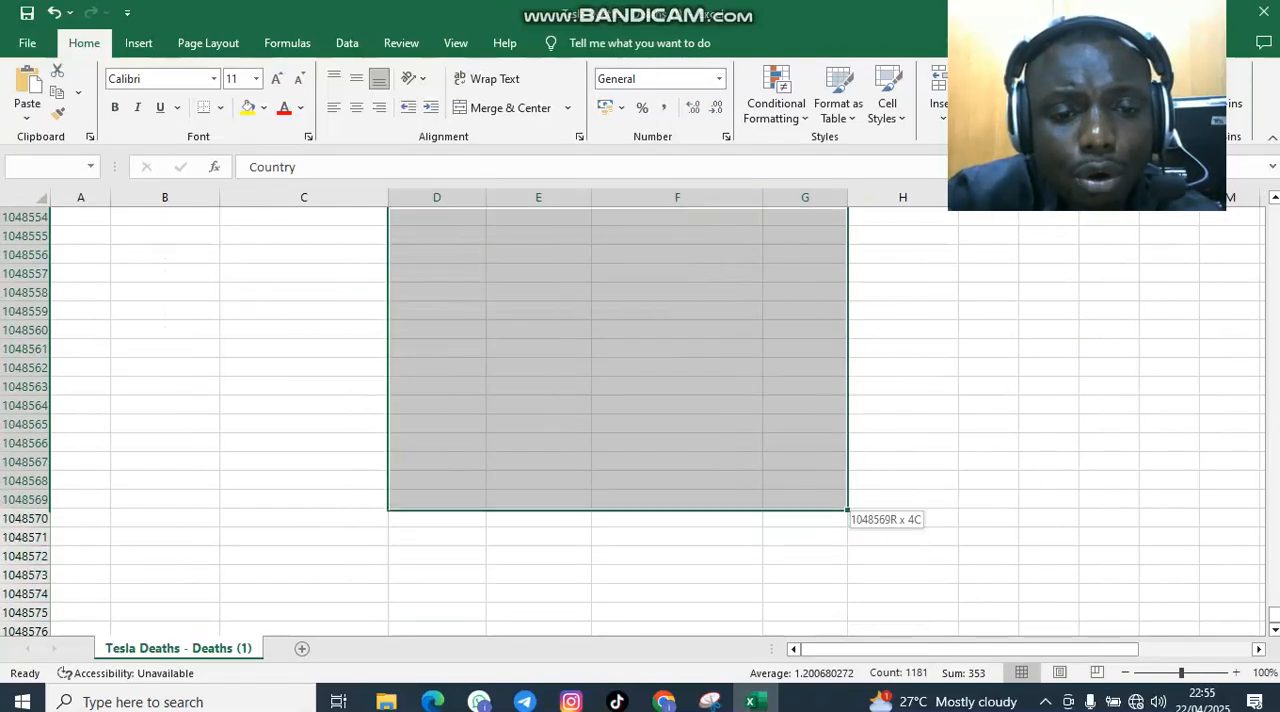
pyautogui.hotkey('shift', 'Up')
pyautogui.hotkey('shift', 'Up')
pyautogui.hotkey('shift', 'Up')
pyautogui.hotkey('shift', 'Up')
pyautogui.hotkey('shift', 'Up')
pyautogui.hotkey('shift', 'Up')
pyautogui.hotkey('shift', 'Up')
pyautogui.hotkey('shift', 'Up')
pyautogui.hotkey('shift', 'Up')
pyautogui.hotkey('shift', 'Up')
pyautogui.hotkey('shift', 'Up')
pyautogui.hotkey('shift', 'Up')
pyautogui.hotkey('shift', 'Up')
pyautogui.hotkey('shift', 'Up')
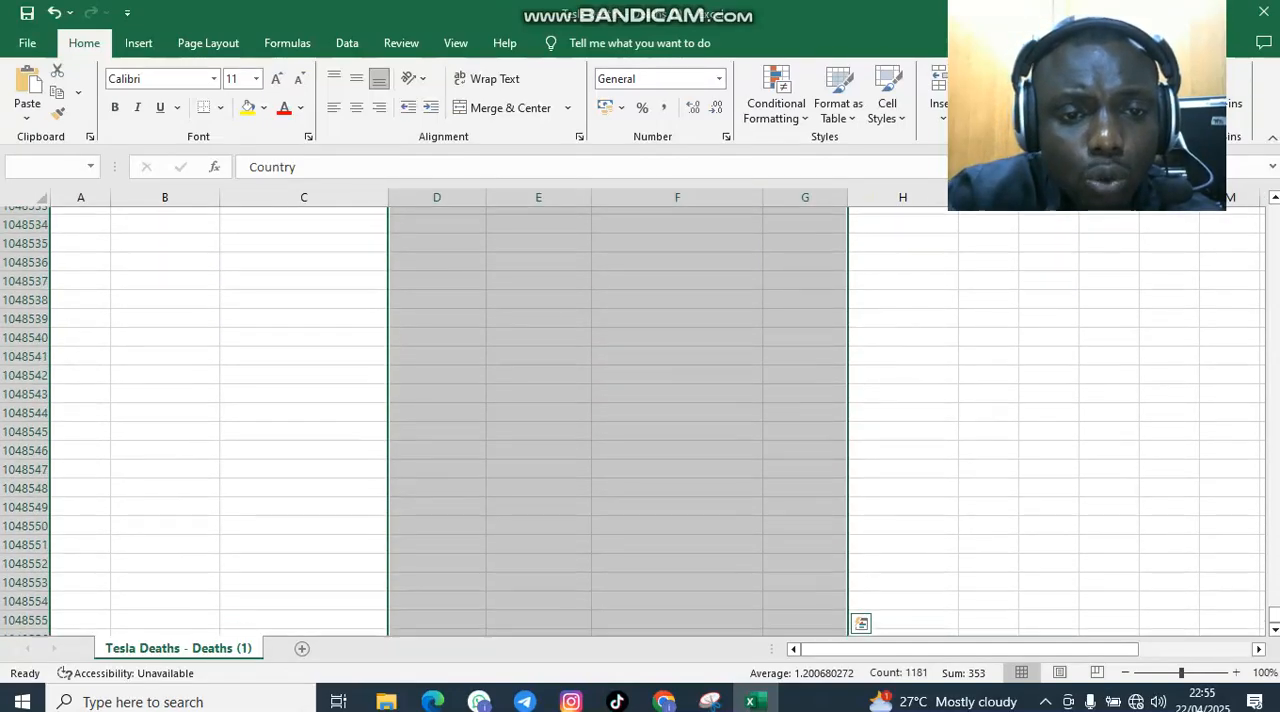
pyautogui.hotkey('shift', 'Up')
pyautogui.hotkey('shift', 'Up')
pyautogui.hotkey('shift', 'Up')
pyautogui.hotkey('shift', 'Up')
pyautogui.hotkey('shift', 'Up')
pyautogui.hotkey('shift', 'Up')
pyautogui.hotkey('shift', 'Up')
pyautogui.hotkey('shift', 'Up')
pyautogui.hotkey('shift', 'Up')
pyautogui.hotkey('shift', 'Up')
pyautogui.hotkey('shift', 'Up')
pyautogui.hotkey('shift', 'Up')
pyautogui.hotkey('shift', 'Up')
pyautogui.hotkey('shift', 'Up')
pyautogui.hotkey('shift', 'Up')
pyautogui.hotkey('shift', 'Up')
pyautogui.hotkey('shift', 'Up')
pyautogui.hotkey('shift', 'Up')
pyautogui.hotkey('shift', 'Up')
pyautogui.hotkey('shift', 'Up')
pyautogui.hotkey('shift', 'Up')
pyautogui.hotkey('shift', 'Up')
pyautogui.hotkey('shift', 'Up')
pyautogui.hotkey('shift', 'Up')
pyautogui.hotkey('shift', 'Up')
pyautogui.hotkey('shift', 'Up')
pyautogui.hotkey('shift', 'Up')
pyautogui.hotkey('shift', 'Up')
pyautogui.hotkey('shift', 'Up')
pyautogui.hotkey('shift', 'Up')
pyautogui.hotkey('shift', 'Up')
pyautogui.hotkey('shift', 'Up')
pyautogui.hotkey('shift', 'Up')
pyautogui.hotkey('shift', 'Up')
pyautogui.hotkey('shift', 'Up')
pyautogui.hotkey('shift', 'Up')
pyautogui.hotkey('shift', 'Up')
pyautogui.hotkey('shift', 'Up')
pyautogui.hotkey('shift', 'Up')
pyautogui.hotkey('shift', 'Up')
pyautogui.hotkey('shift', 'Up')
pyautogui.hotkey('shift', 'Up')
pyautogui.hotkey('shift', 'Up')
pyautogui.hotkey('shift', 'Up')
pyautogui.hotkey('shift', 'Up')
pyautogui.hotkey('shift', 'Up')
pyautogui.hotkey('shift', 'Up')
pyautogui.hotkey('shift', 'Up')
pyautogui.hotkey('shift', 'Up')
pyautogui.hotkey('shift', 'Up')
pyautogui.hotkey('shift', 'Up')
pyautogui.hotkey('shift', 'Up')
pyautogui.hotkey('shift', 'Up')
pyautogui.hotkey('shift', 'Up')
pyautogui.hotkey('shift', 'Up')
pyautogui.hotkey('shift', 'Up')
pyautogui.hotkey('shift', 'Up')
pyautogui.hotkey('shift', 'Up')
pyautogui.hotkey('shift', 'Up')
pyautogui.hotkey('shift', 'Up')
pyautogui.hotkey('shift', 'Up')
pyautogui.hotkey('shift', 'Up')
pyautogui.hotkey('shift', 'Up')
pyautogui.hotkey('shift', 'Up')
pyautogui.hotkey('shift', 'Up')
pyautogui.hotkey('shift', 'Up')
pyautogui.hotkey('shift', 'Up')
pyautogui.hotkey('shift', 'Up')
pyautogui.hotkey('shift', 'Up')
pyautogui.hotkey('shift', 'Up')
pyautogui.hotkey('shift', 'Up')
pyautogui.hotkey('shift', 'Up')
pyautogui.hotkey('shift', 'Up')
pyautogui.hotkey('shift', 'Up')
pyautogui.hotkey('shift', 'Up')
pyautogui.hotkey('shift', 'Up')
pyautogui.hotkey('shift', 'Up')
pyautogui.hotkey('shift', 'Up')
pyautogui.hotkey('shift', 'Up')
pyautogui.hotkey('shift', 'Up')
pyautogui.hotkey('shift', 'Up')
pyautogui.hotkey('shift', 'Up')
pyautogui.hotkey('shift', 'Up')
pyautogui.hotkey('shift', 'Up')
pyautogui.hotkey('shift', 'Up')
pyautogui.hotkey('shift', 'Up')
pyautogui.hotkey('shift', 'Up')
pyautogui.hotkey('shift', 'Up')
pyautogui.hotkey('shift', 'Up')
pyautogui.hotkey('shift', 'Up')
pyautogui.hotkey('shift', 'Up')
pyautogui.hotkey('shift', 'Up')
pyautogui.hotkey('shift', 'Up')
pyautogui.hotkey('shift', 'Up')
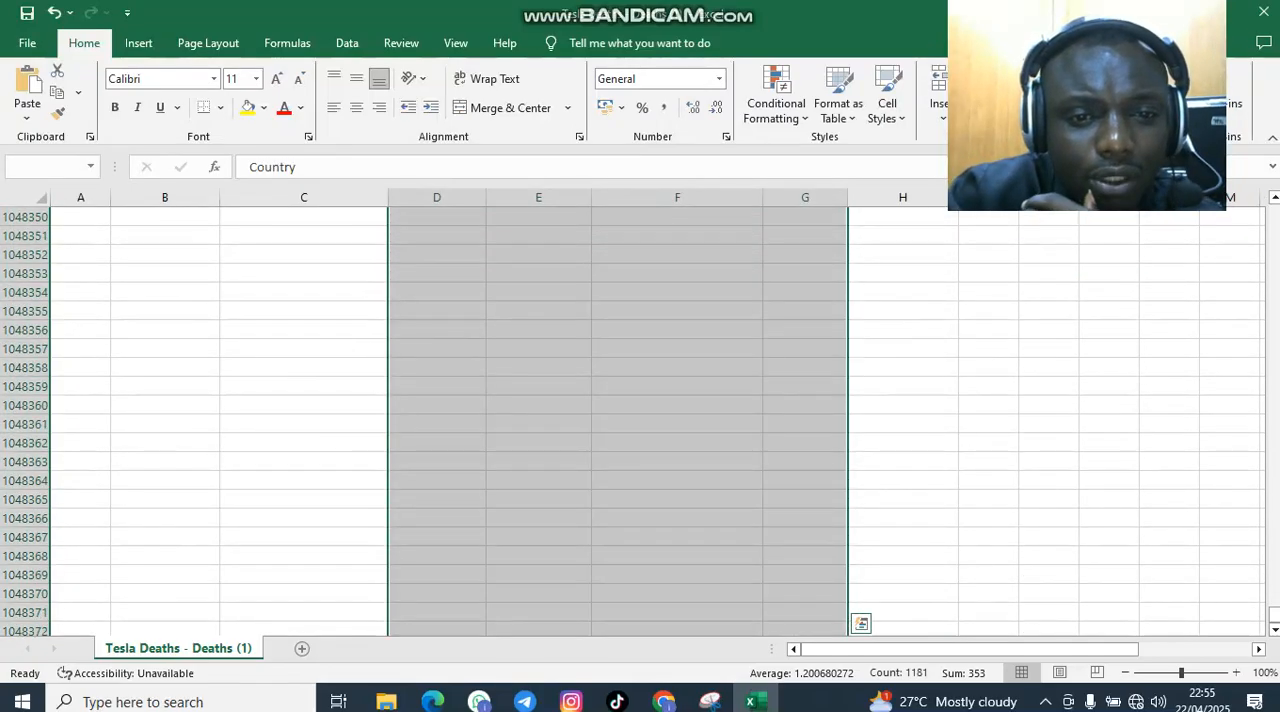
pyautogui.moveTo(1274, 614); pyautogui.dragTo(1274, 215)
# Insert a PivotTable on a new worksheet from the Country to Deaths data in range D1:G295
pyautogui.click(410, 217)
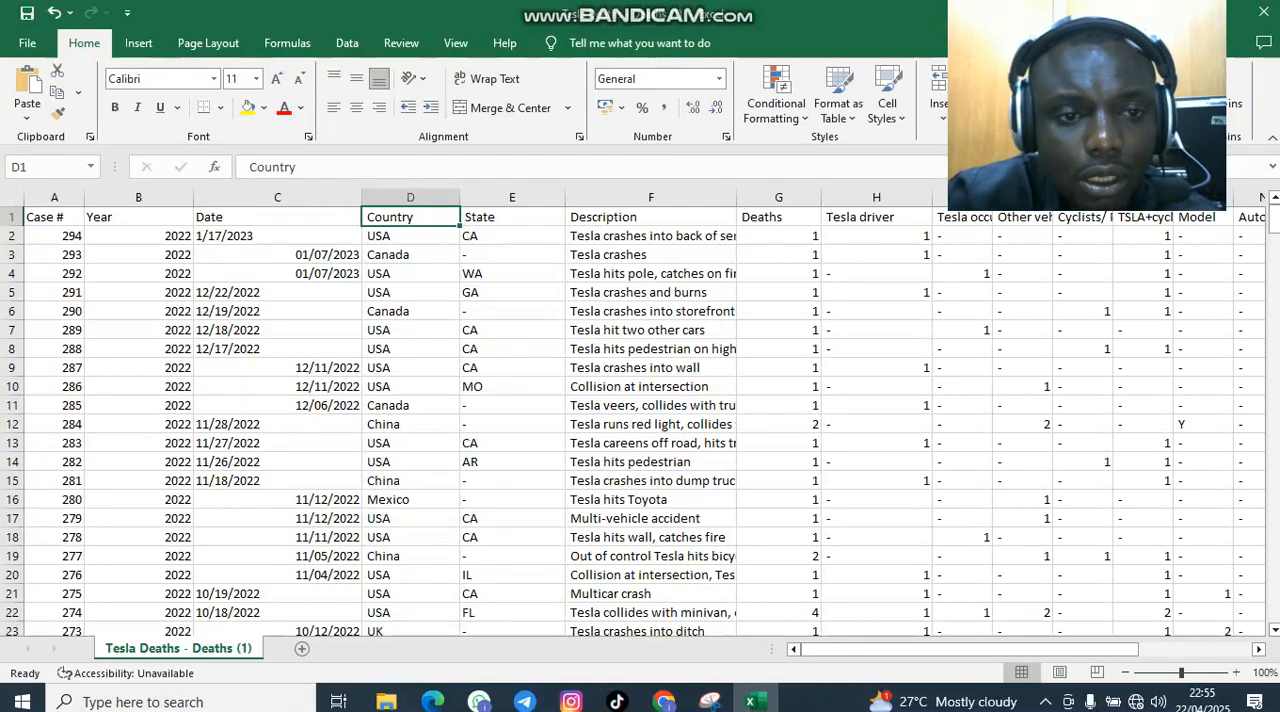
pyautogui.moveTo(410, 217); pyautogui.dragTo(820, 373)
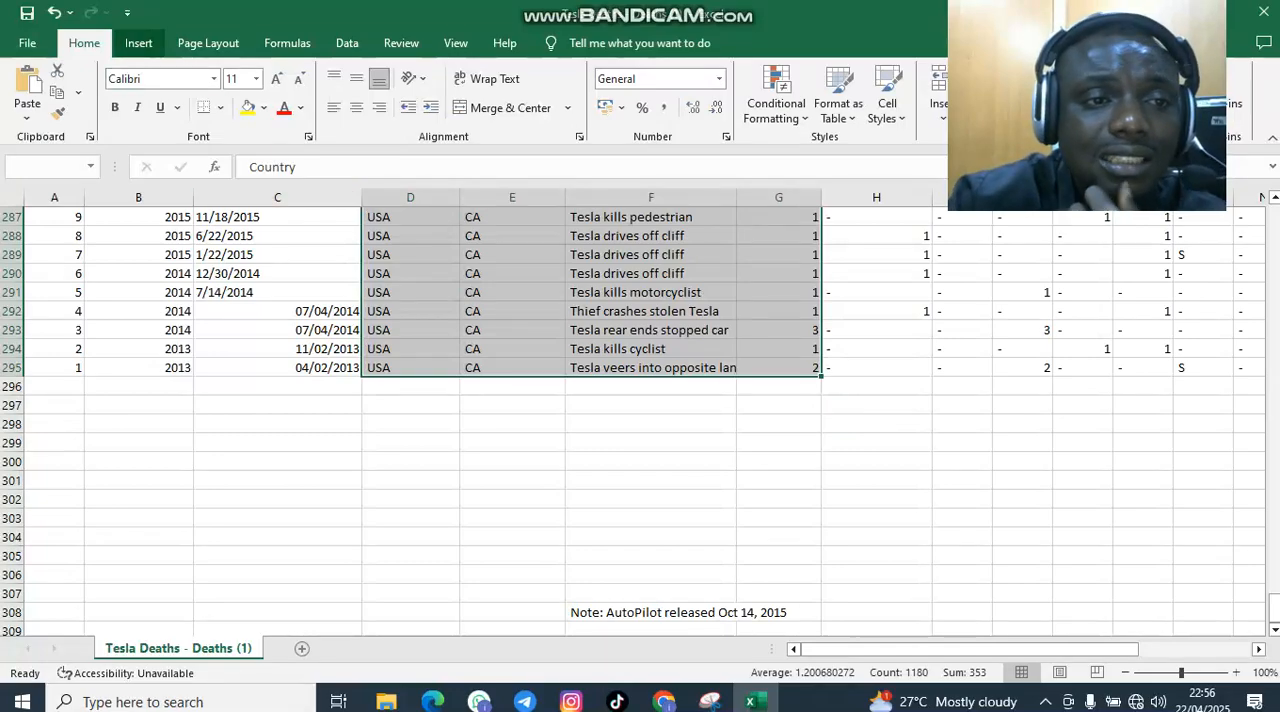
pyautogui.click(138, 43)
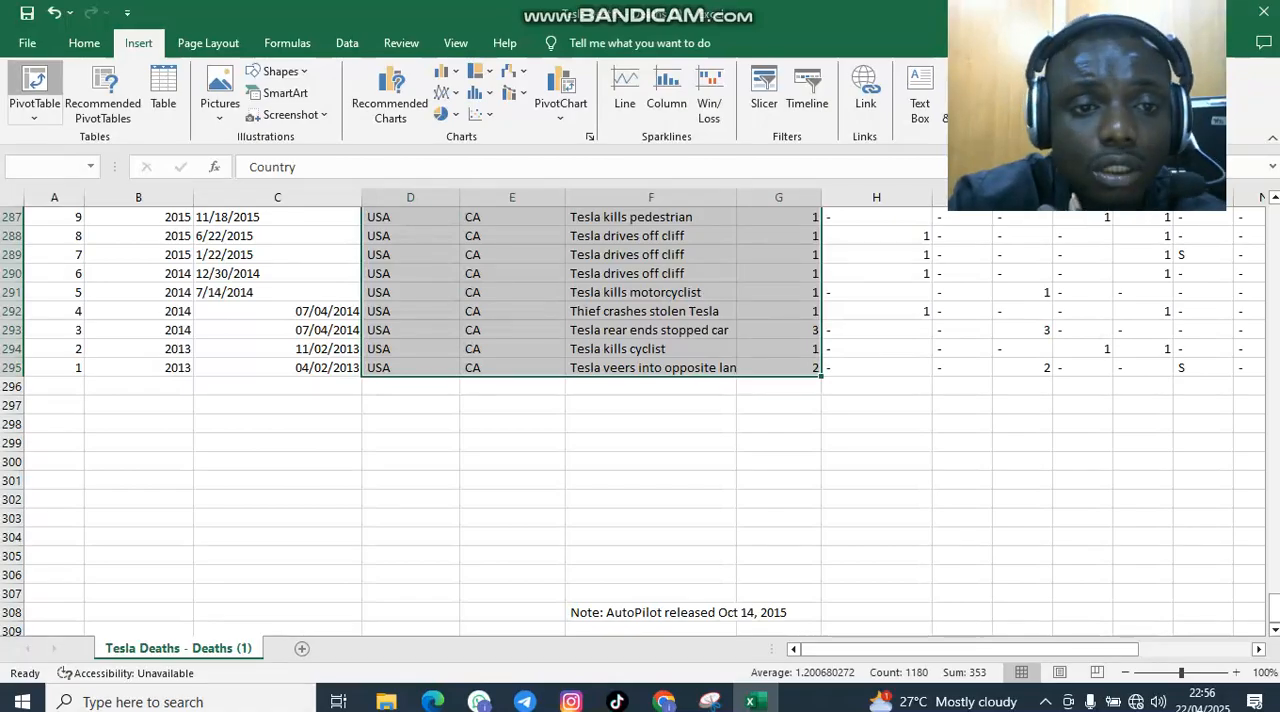
pyautogui.click(34, 85)
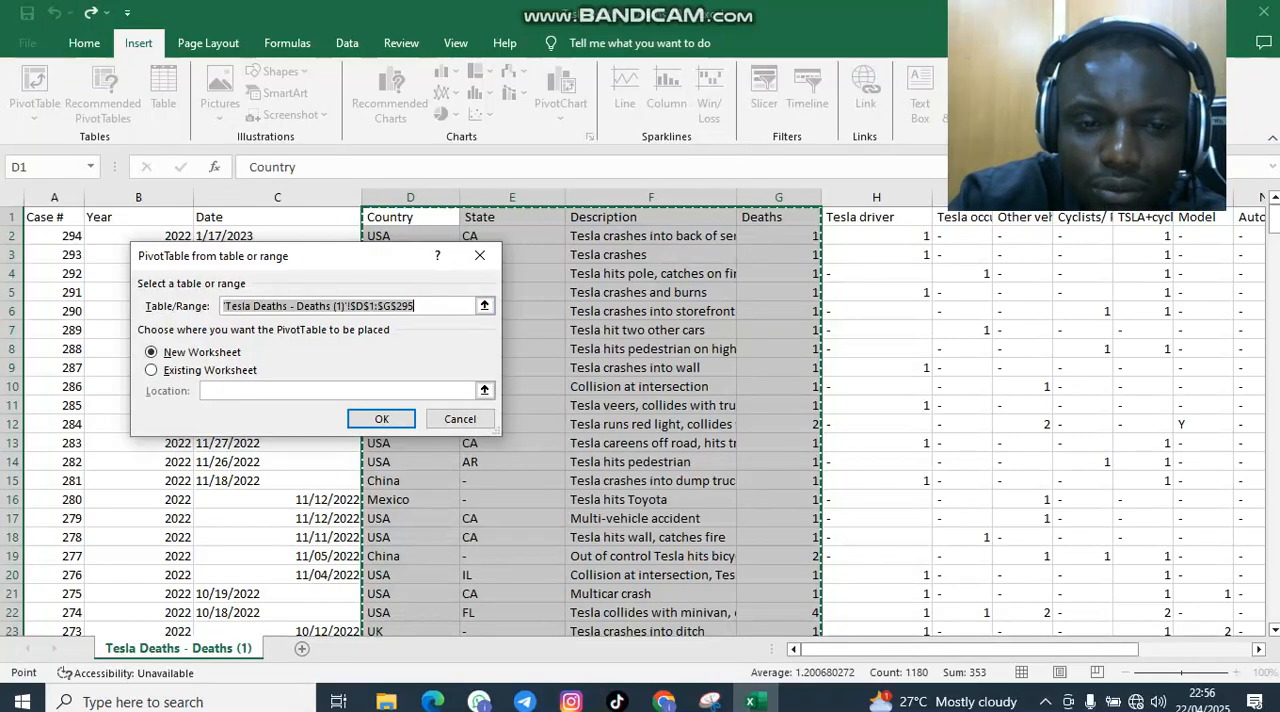
pyautogui.scroll(-8, 650, 450)
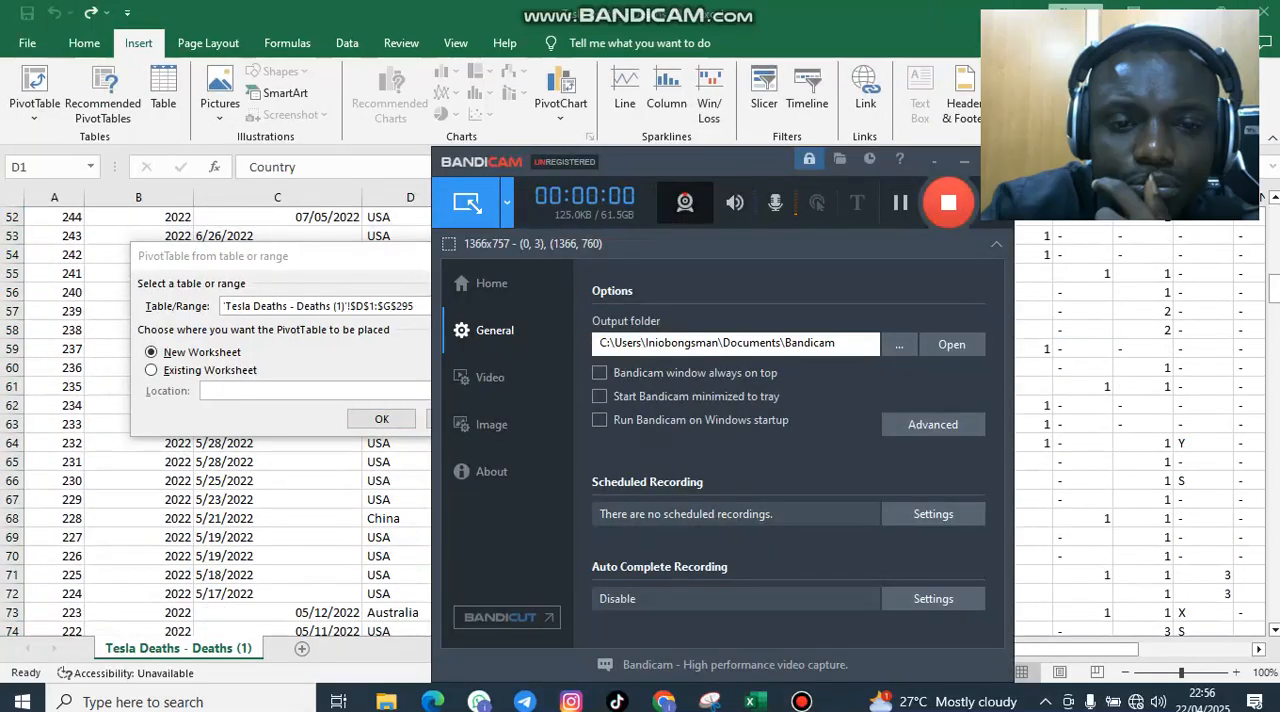
pyautogui.click(934, 160)
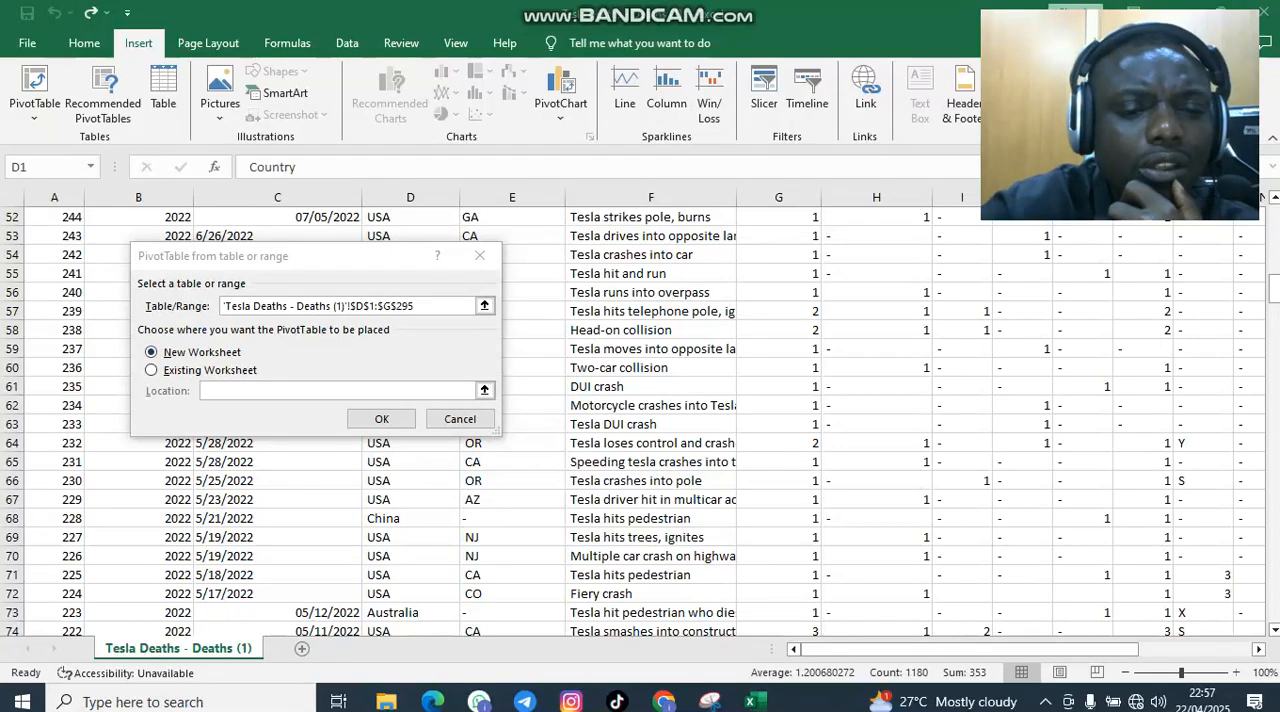
pyautogui.click(381, 418)
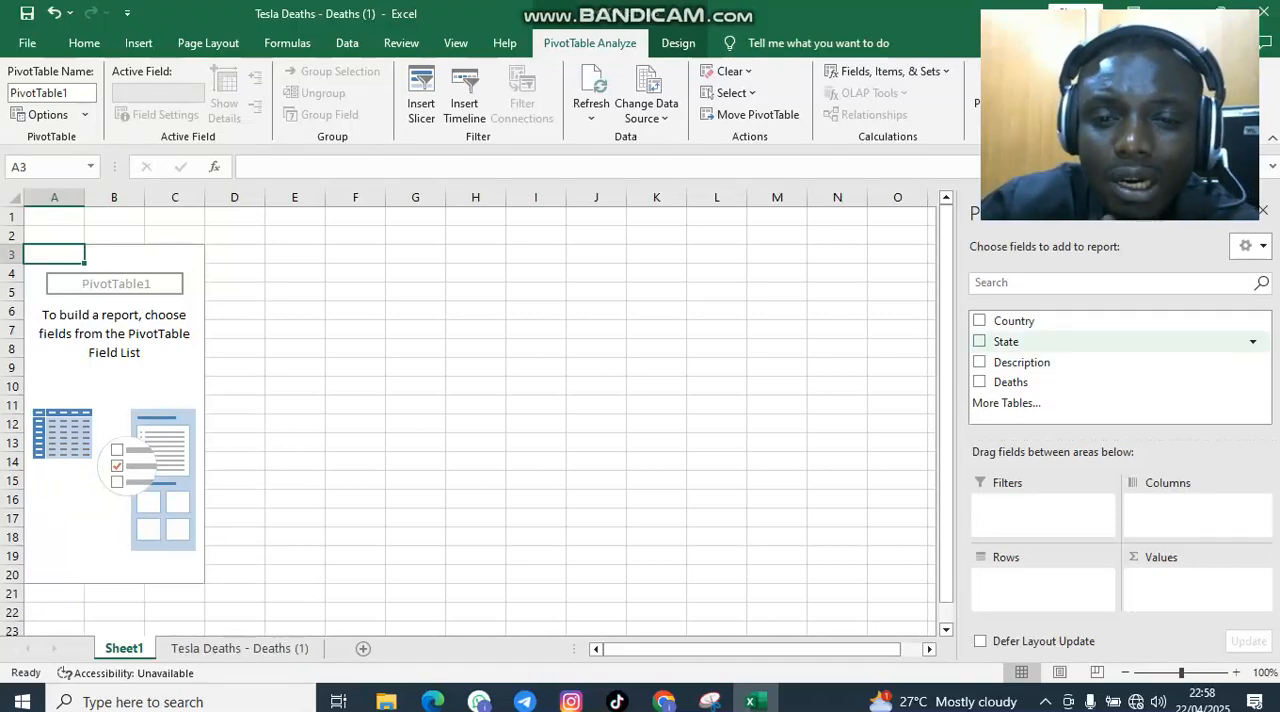
# Add Country as the PivotTable's rows and the sum of Deaths as its values, and widen the Row Labels column
pyautogui.click(979, 321)
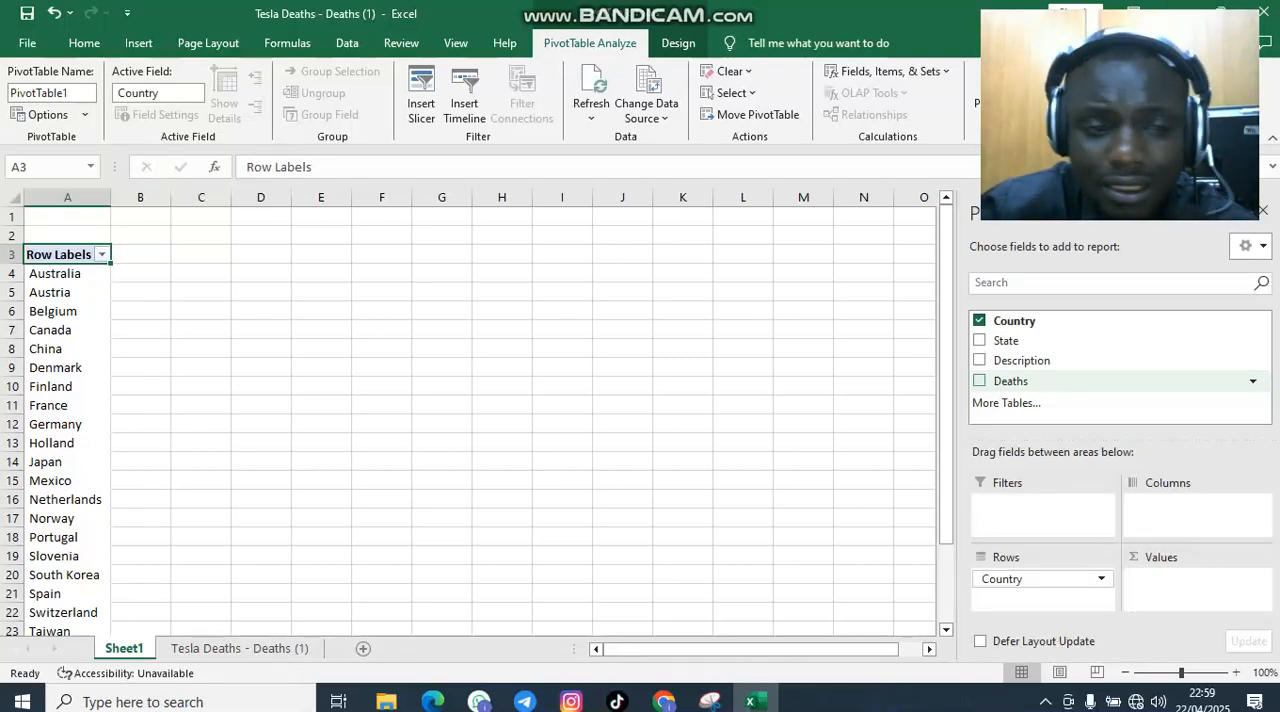
pyautogui.click(979, 381)
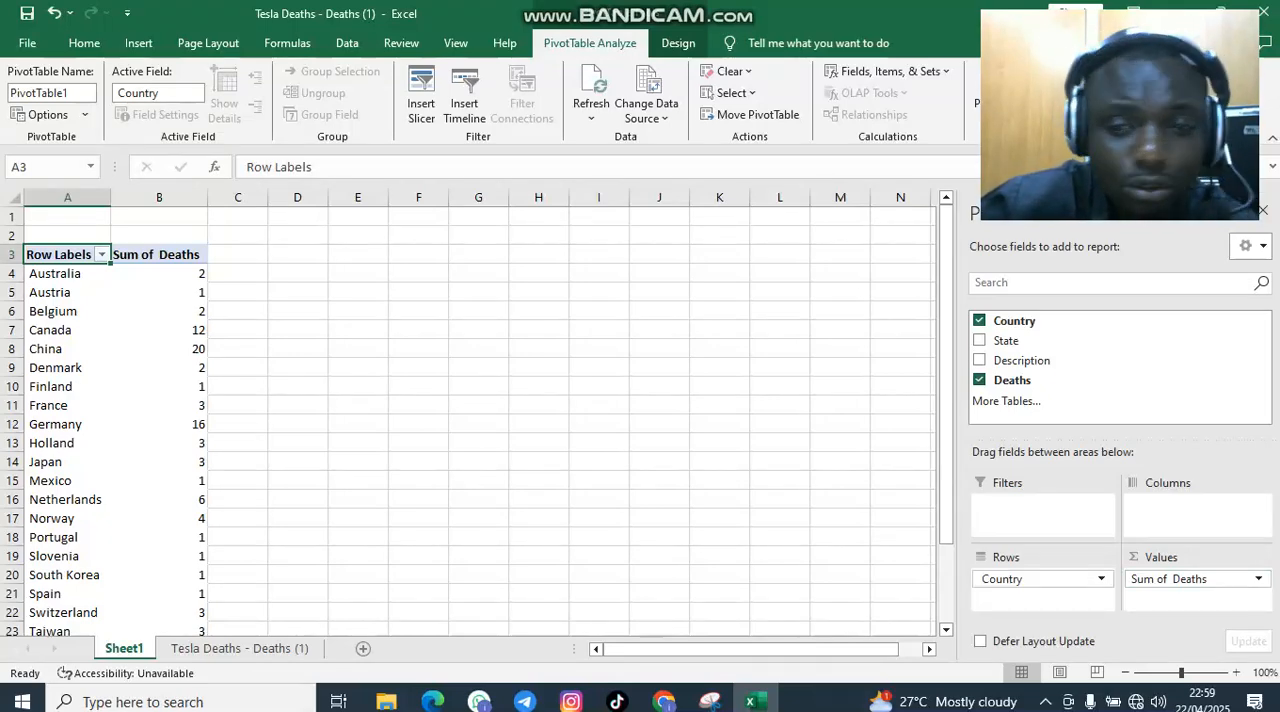
pyautogui.moveTo(110, 197); pyautogui.dragTo(181, 197)
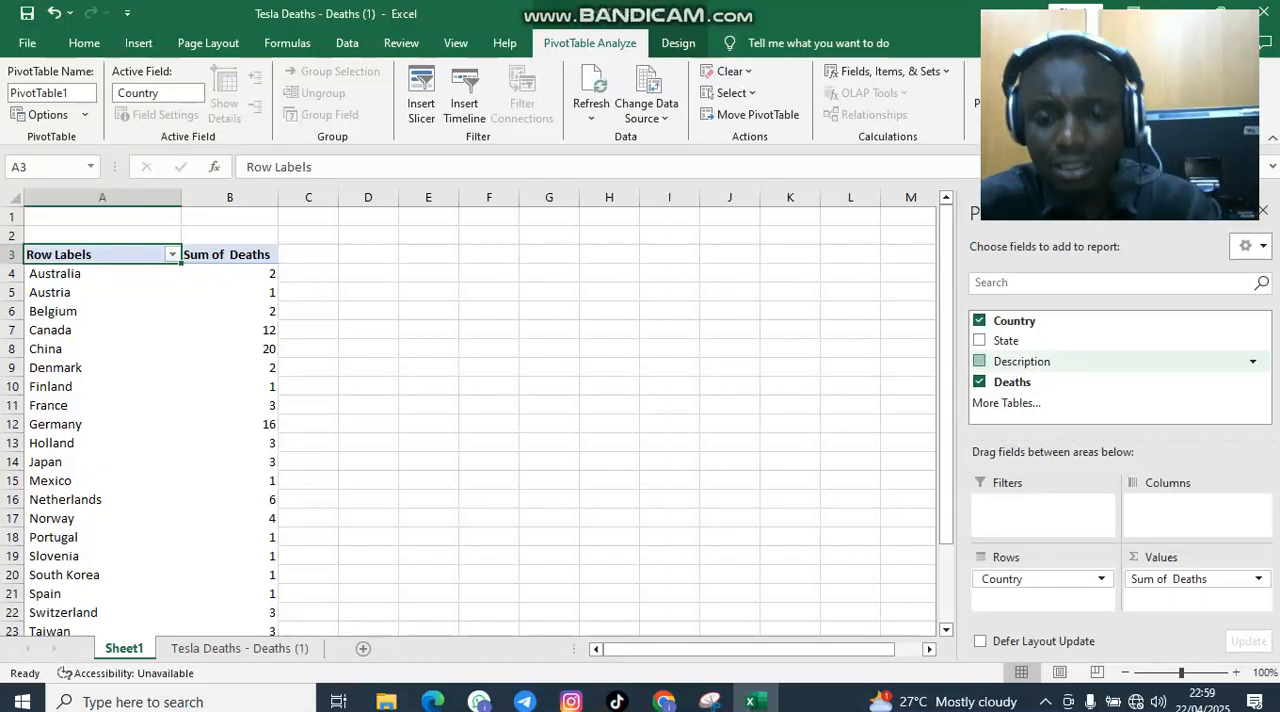
# Try the Description field in the PivotTable's rows and in its columns, and remove it from the report
pyautogui.click(979, 361)
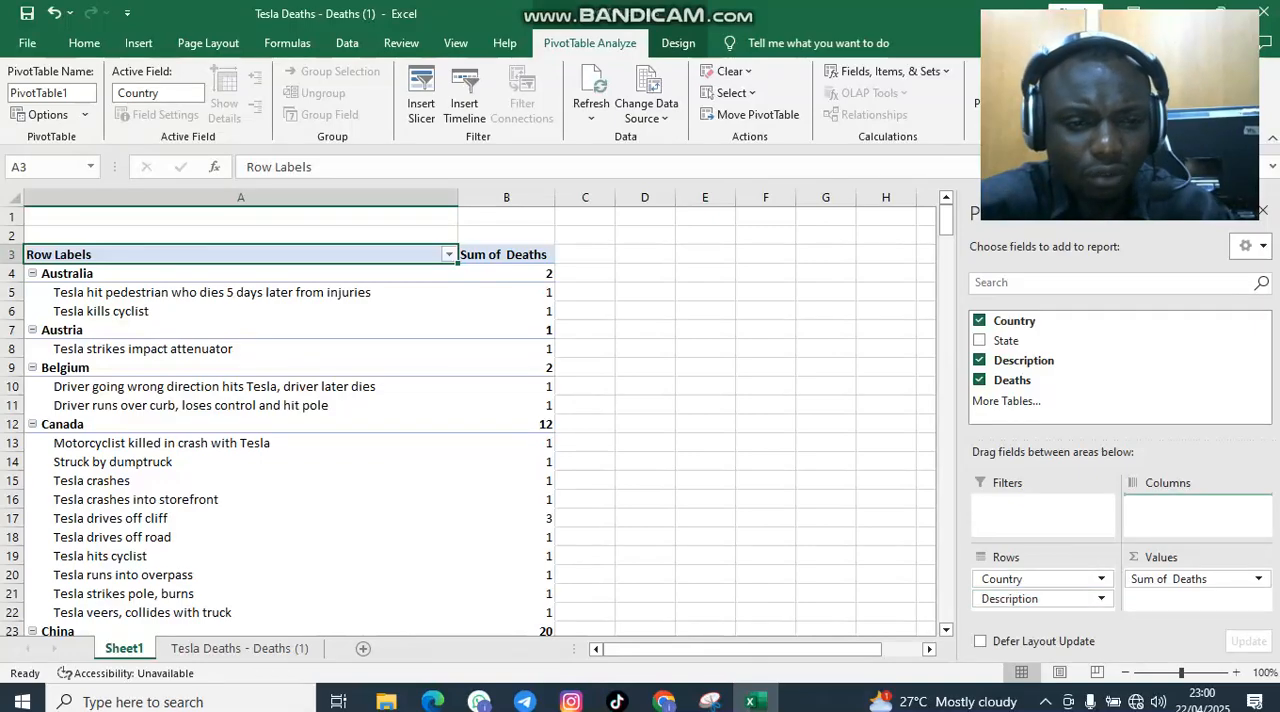
pyautogui.moveTo(1040, 598); pyautogui.dragTo(1195, 512)
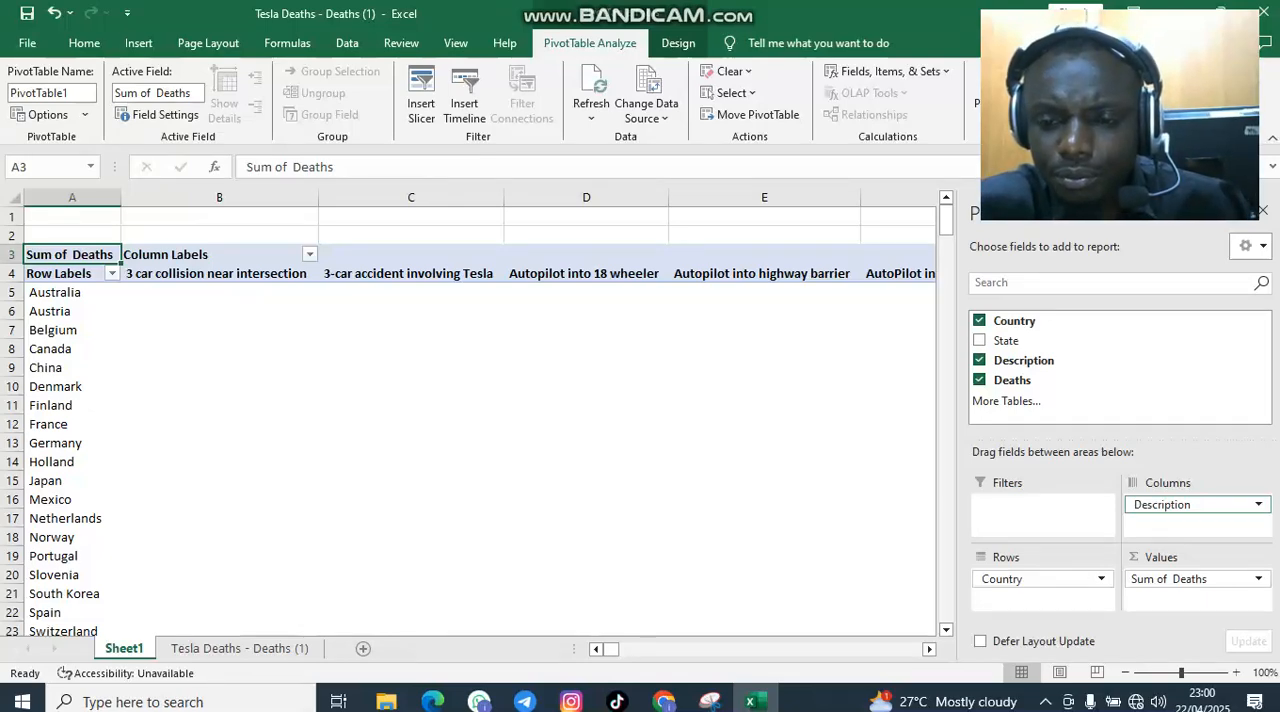
pyautogui.click(1258, 504)
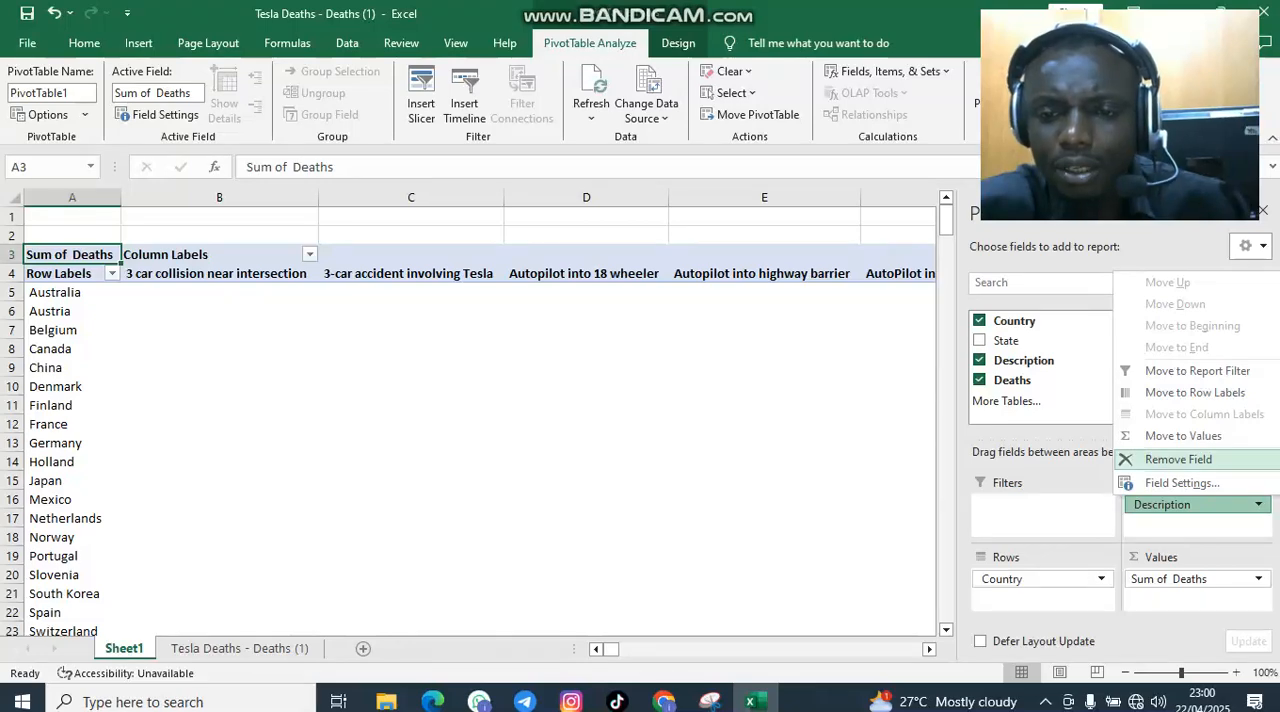
pyautogui.click(1175, 459)
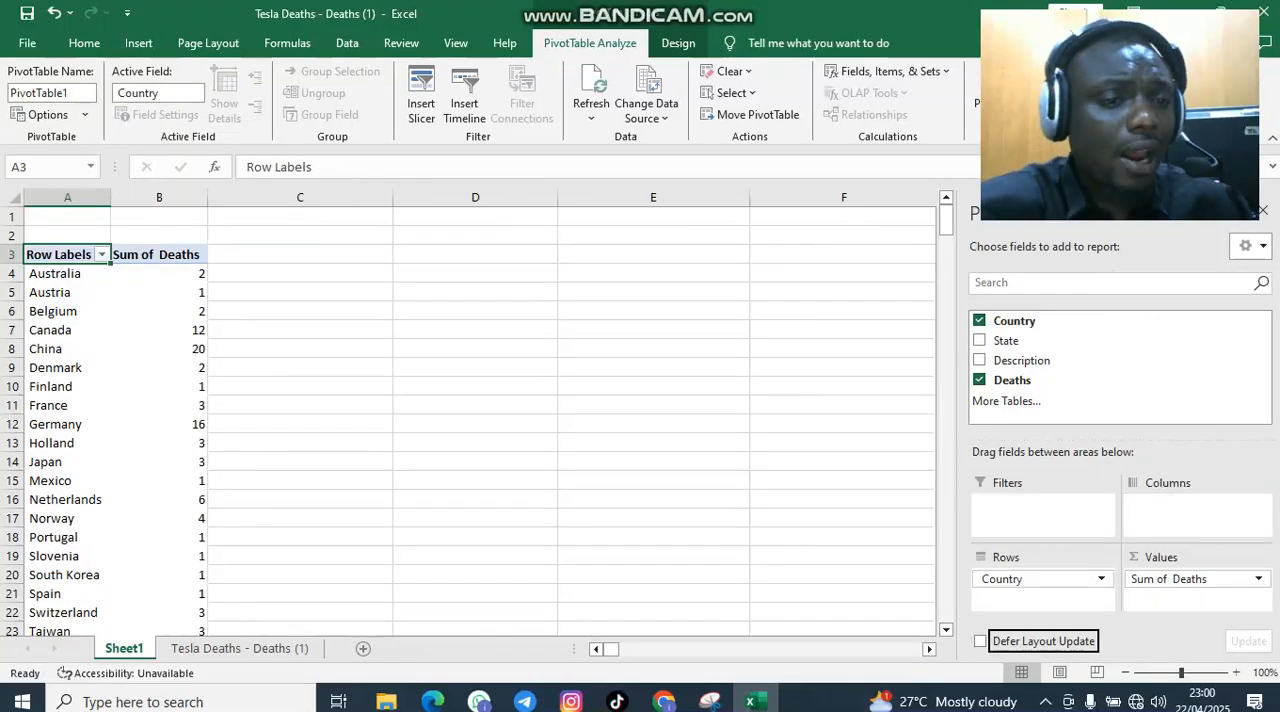
# Widen the Row Labels and Sum of Deaths columns and view the PivotTable down to its Grand Total row
pyautogui.moveTo(111, 197); pyautogui.dragTo(182, 197)
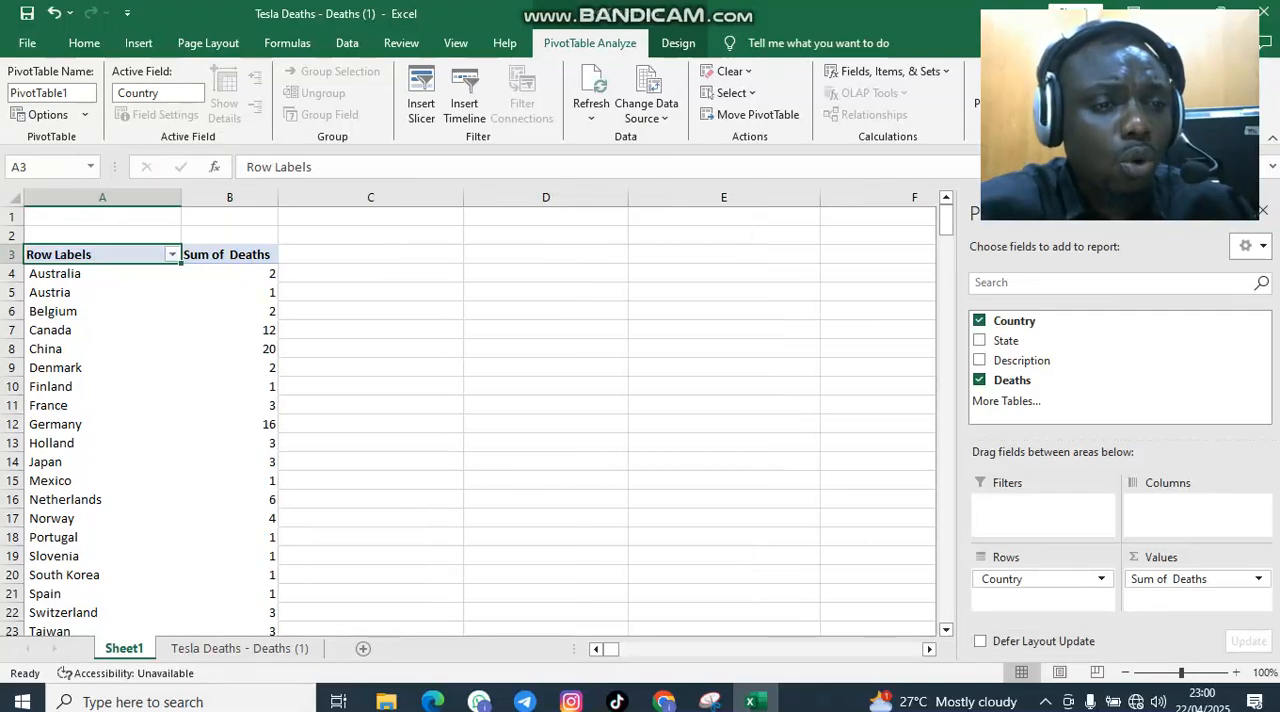
pyautogui.moveTo(277, 197); pyautogui.dragTo(344, 197)
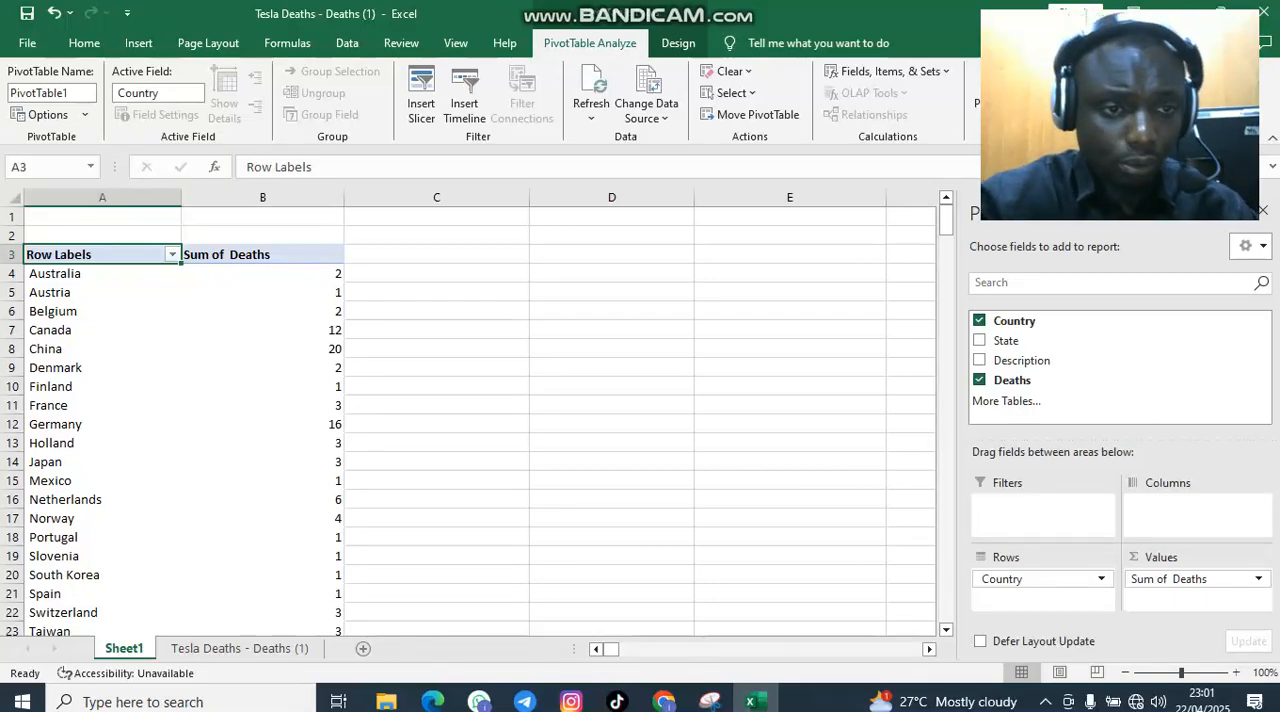
pyautogui.scroll(-3, 250, 290)
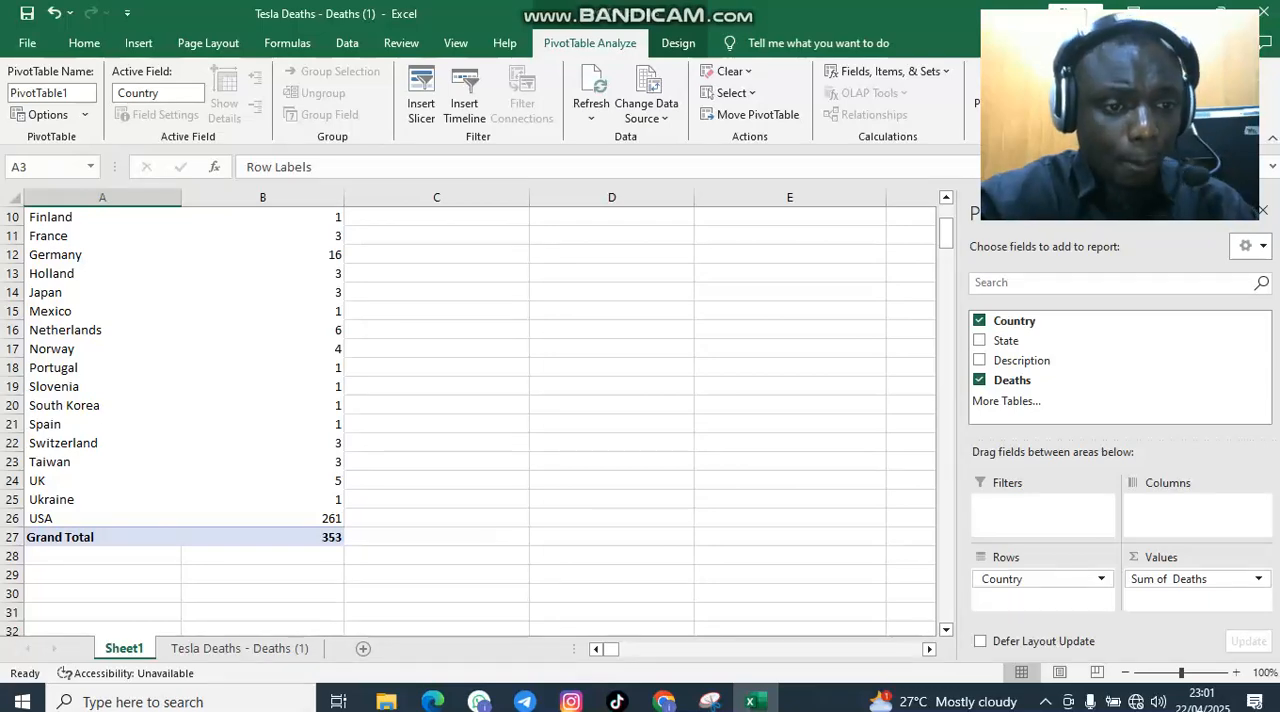
# Select the USA row in the PivotTable and compare its sum of deaths with the other countries
pyautogui.click(25, 518)
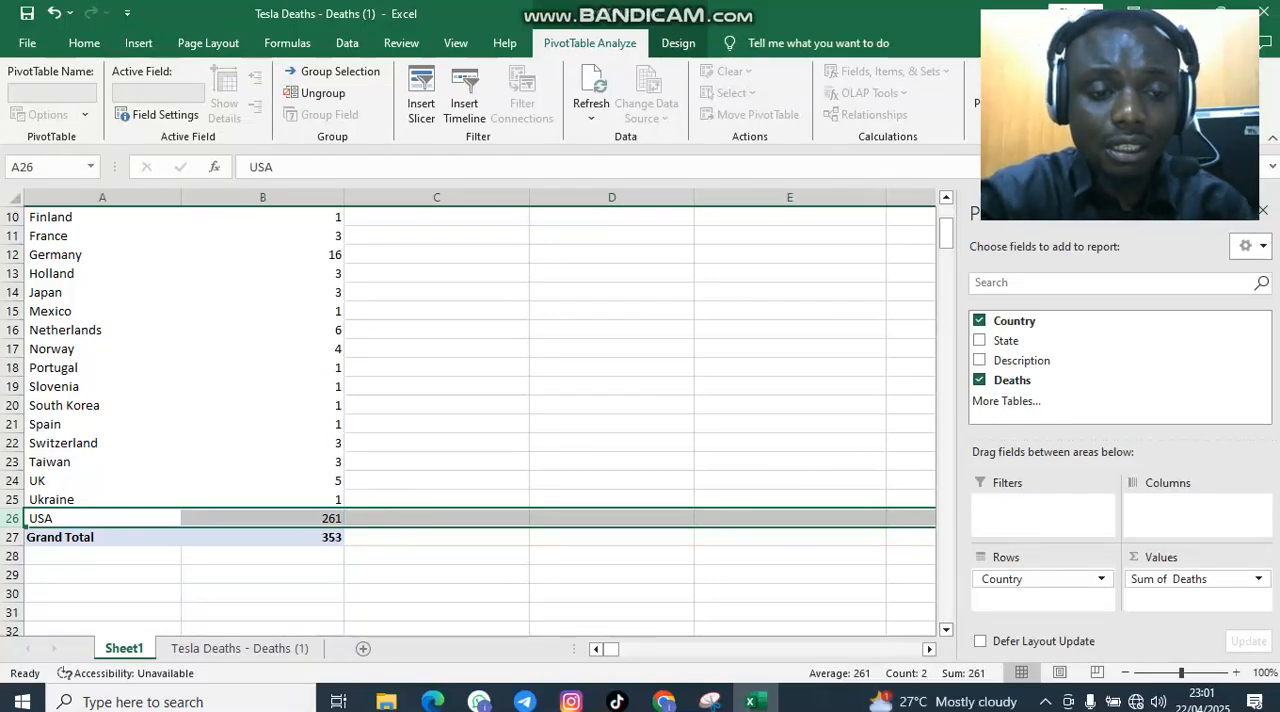
pyautogui.scroll(3, 470, 415)
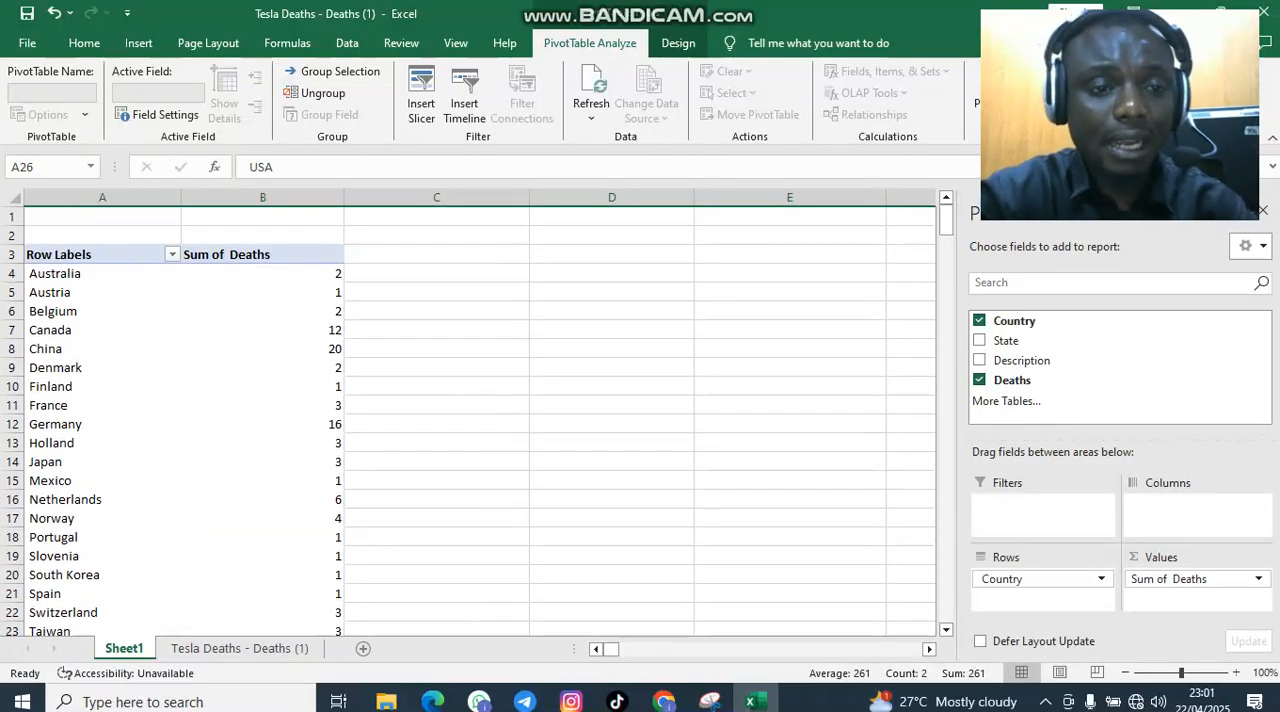
pyautogui.scroll(-4, 470, 415)
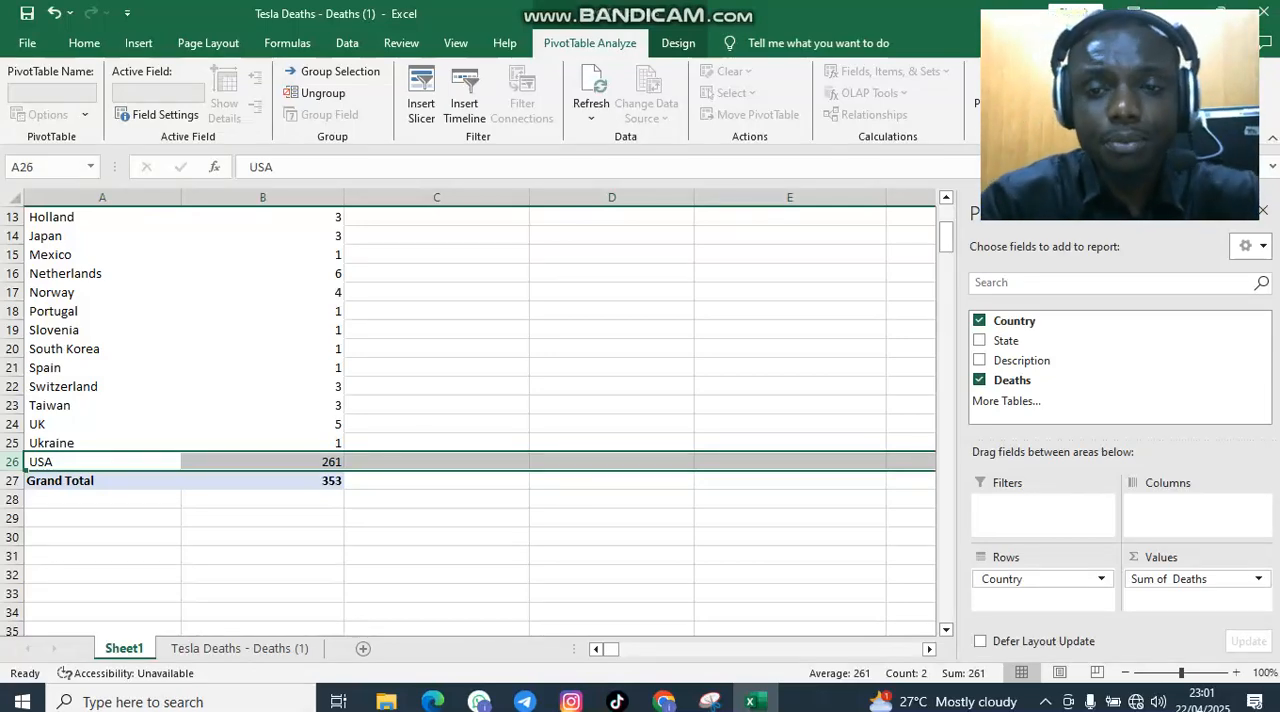
pyautogui.scroll(4, 470, 420)
pyautogui.scroll(-5, 470, 420)
pyautogui.scroll(2, 300, 481)
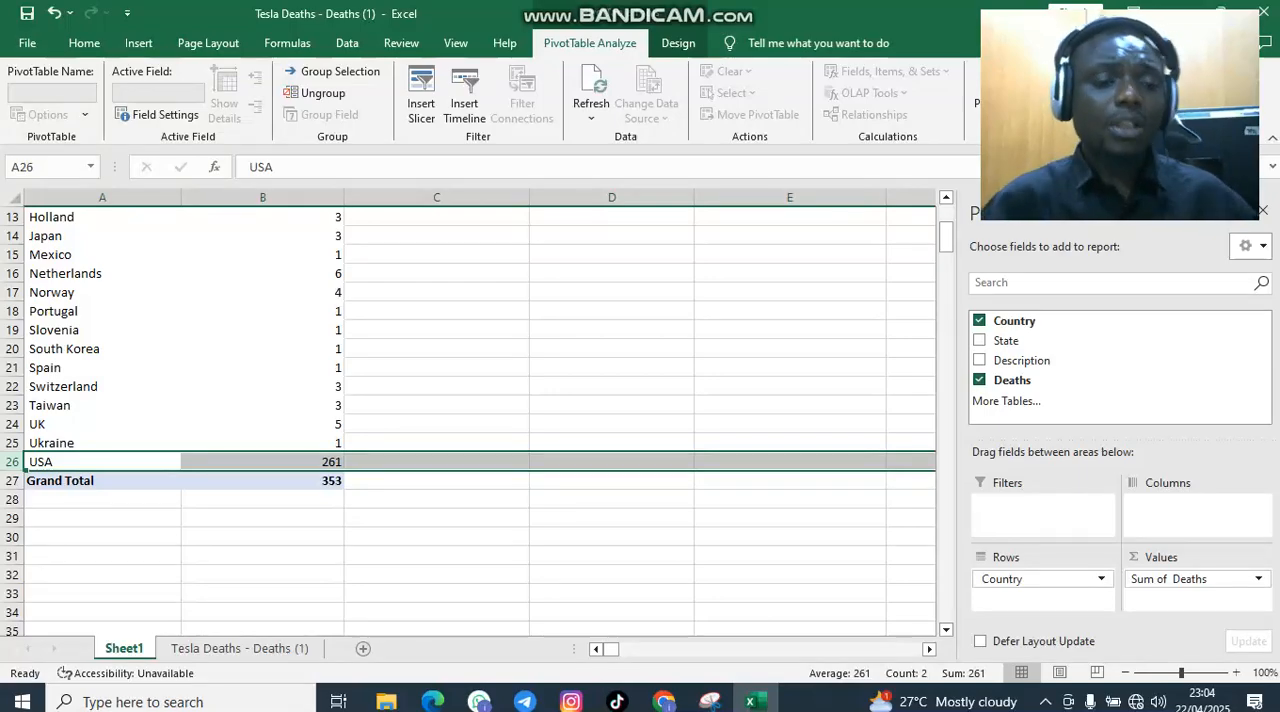
# Look at the source data on the Tesla Deaths - Deaths (1) sheet, and return to Sheet1 to review the PivotTable's country totals
pyautogui.click(239, 648)
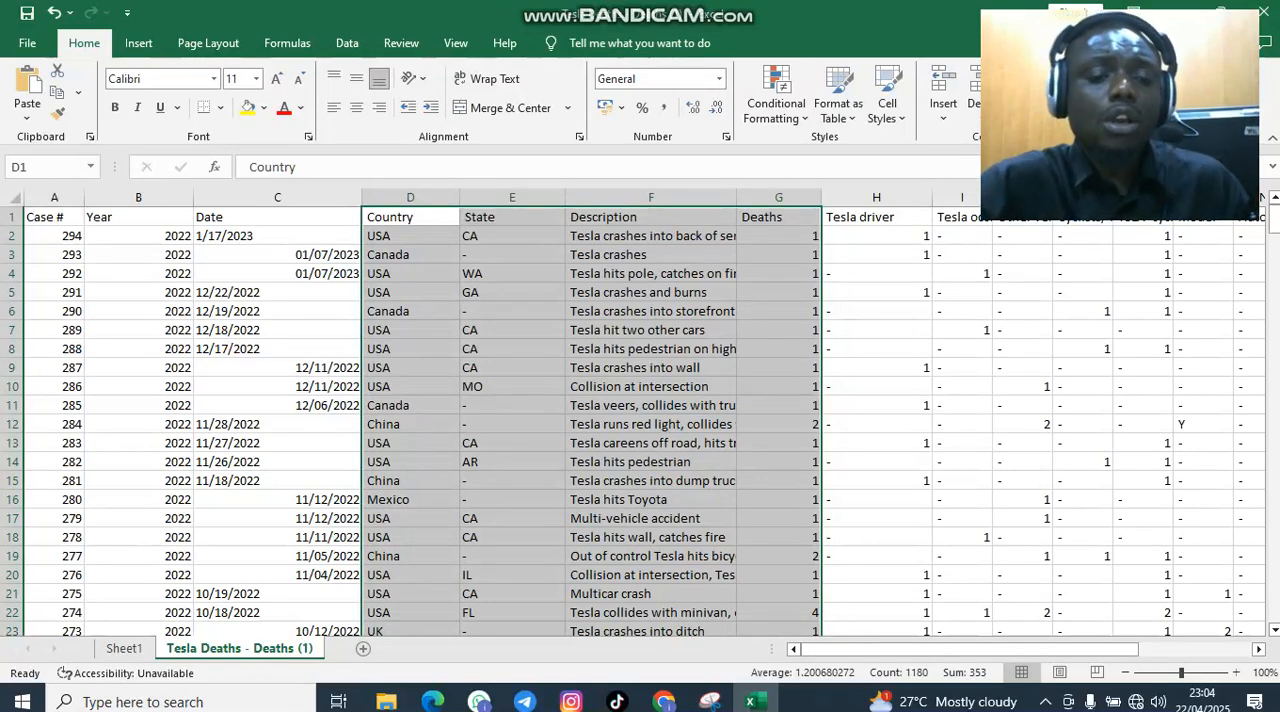
pyautogui.click(124, 648)
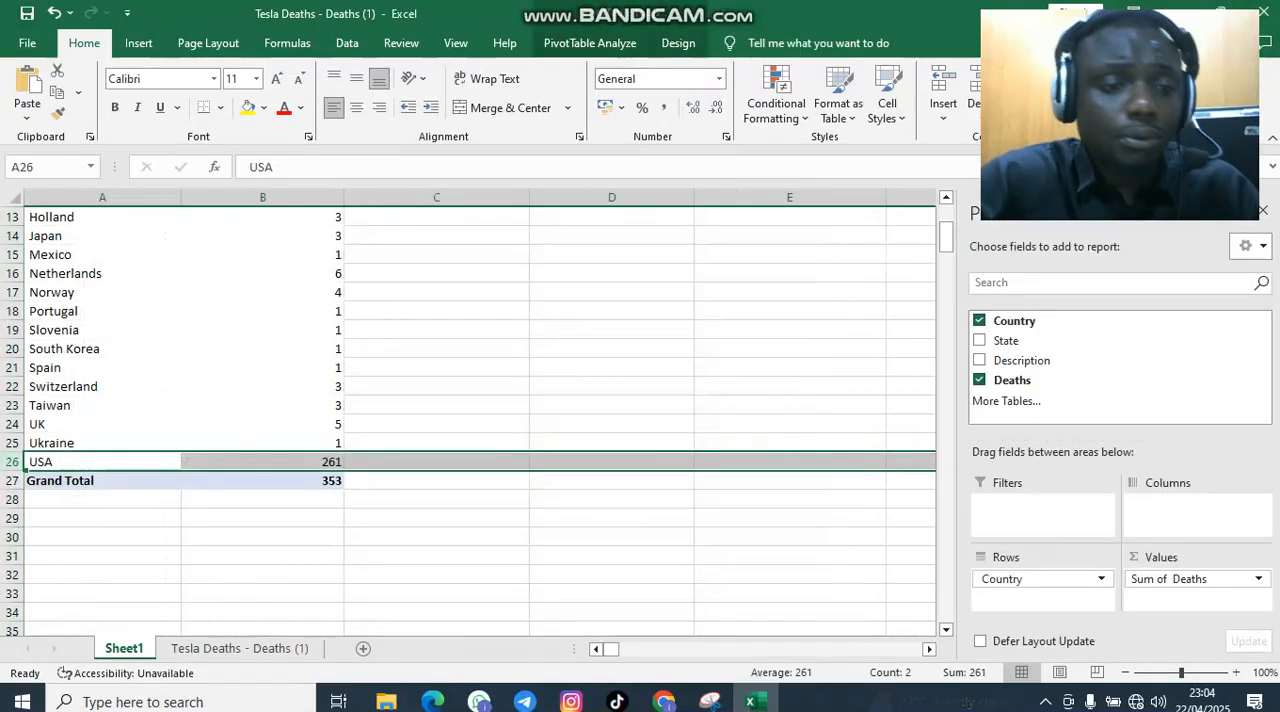
pyautogui.scroll(4, 470, 420)
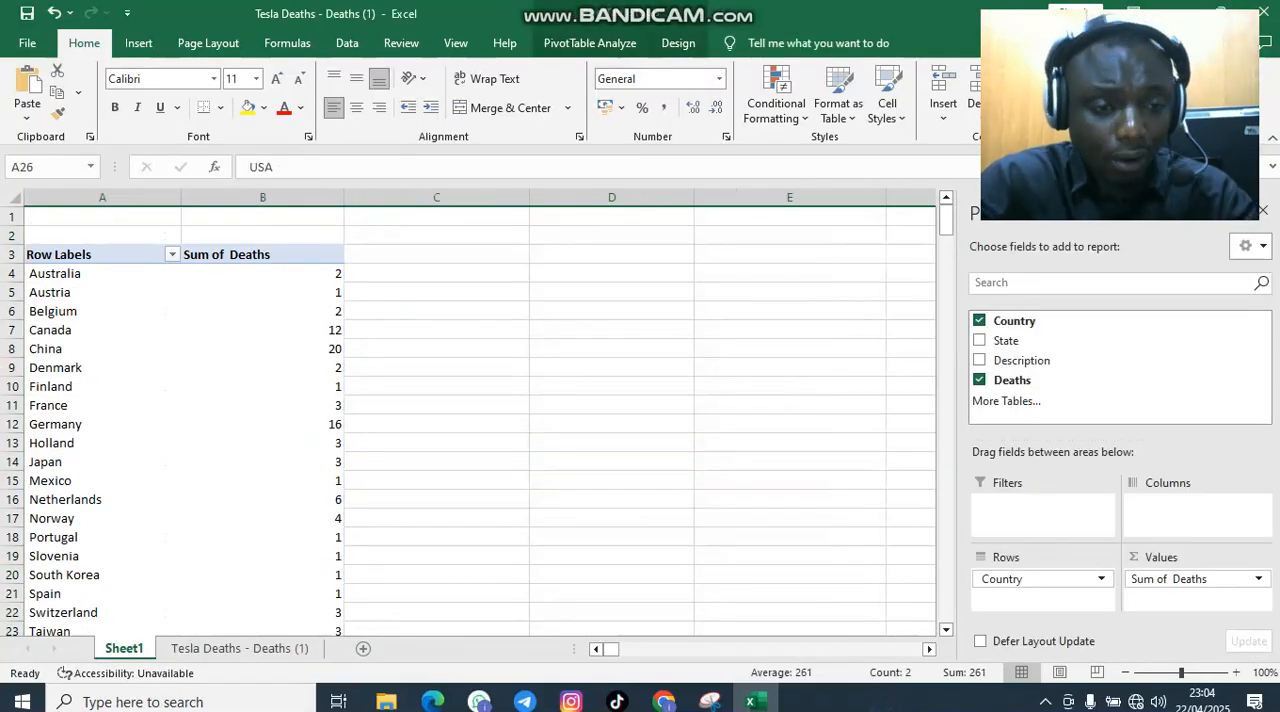
pyautogui.scroll(-4, 250, 400)
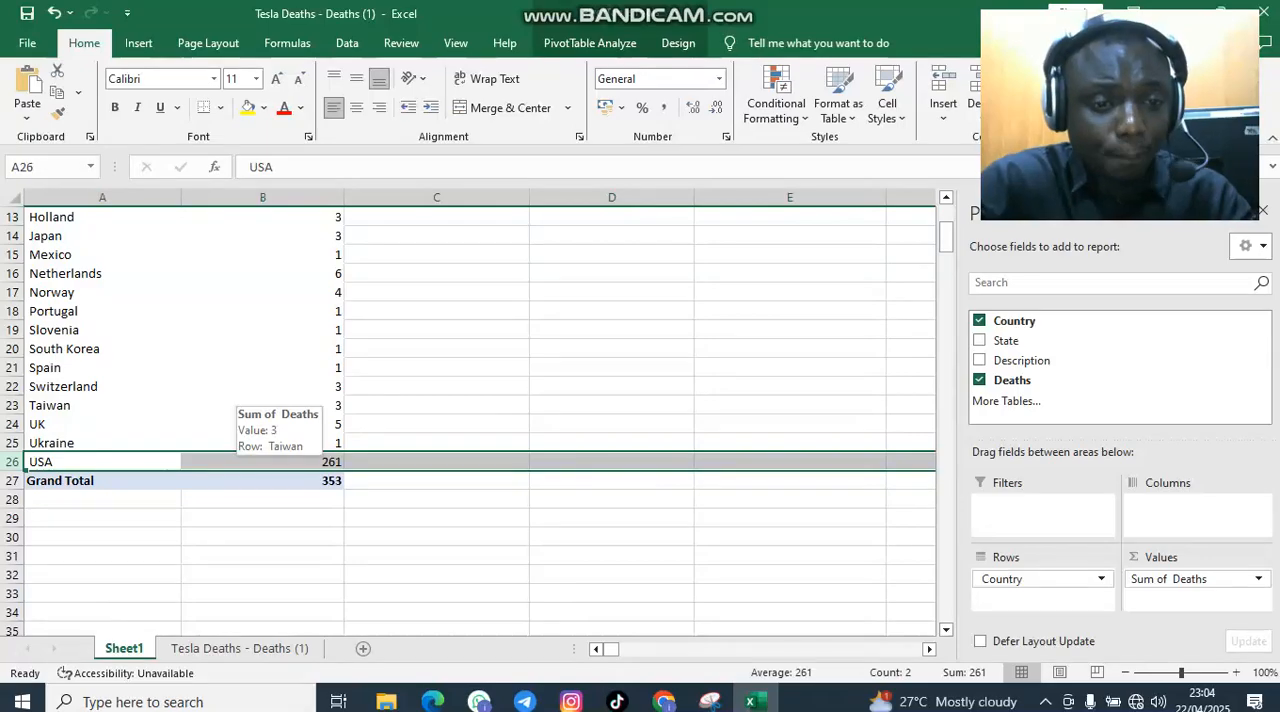
pyautogui.scroll(4, 262, 420)
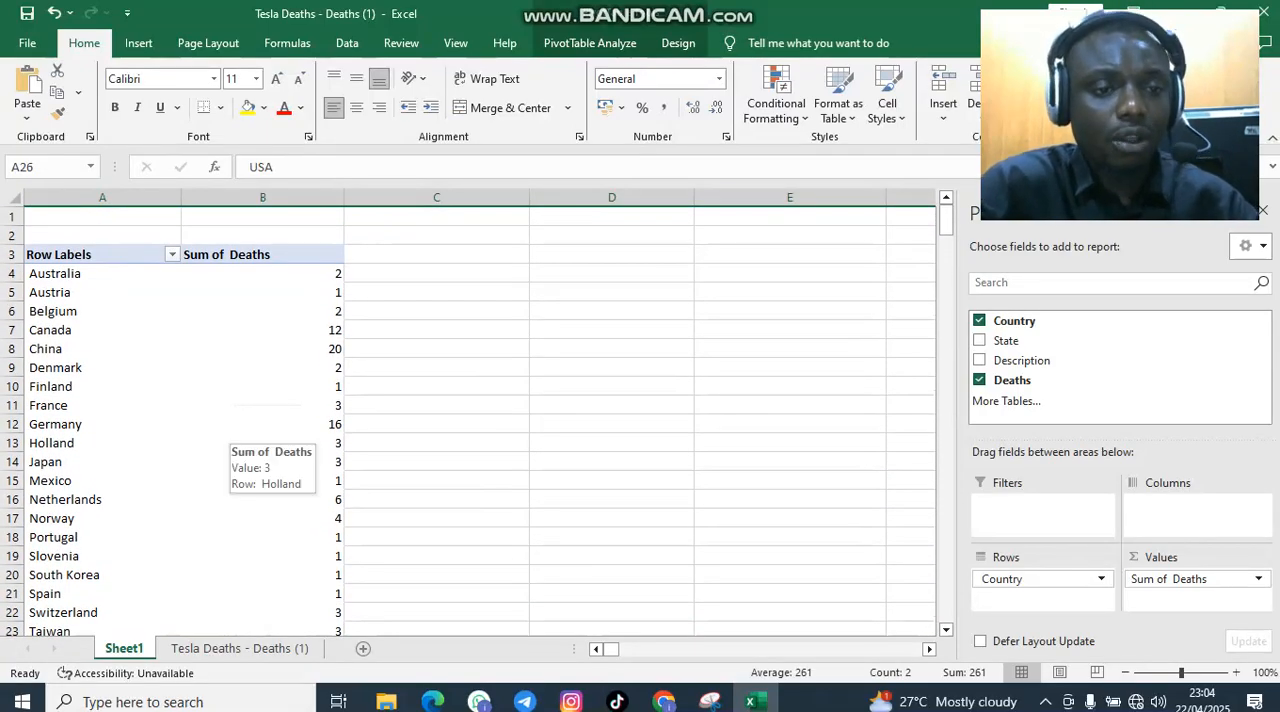
pyautogui.scroll(-5, 265, 440)
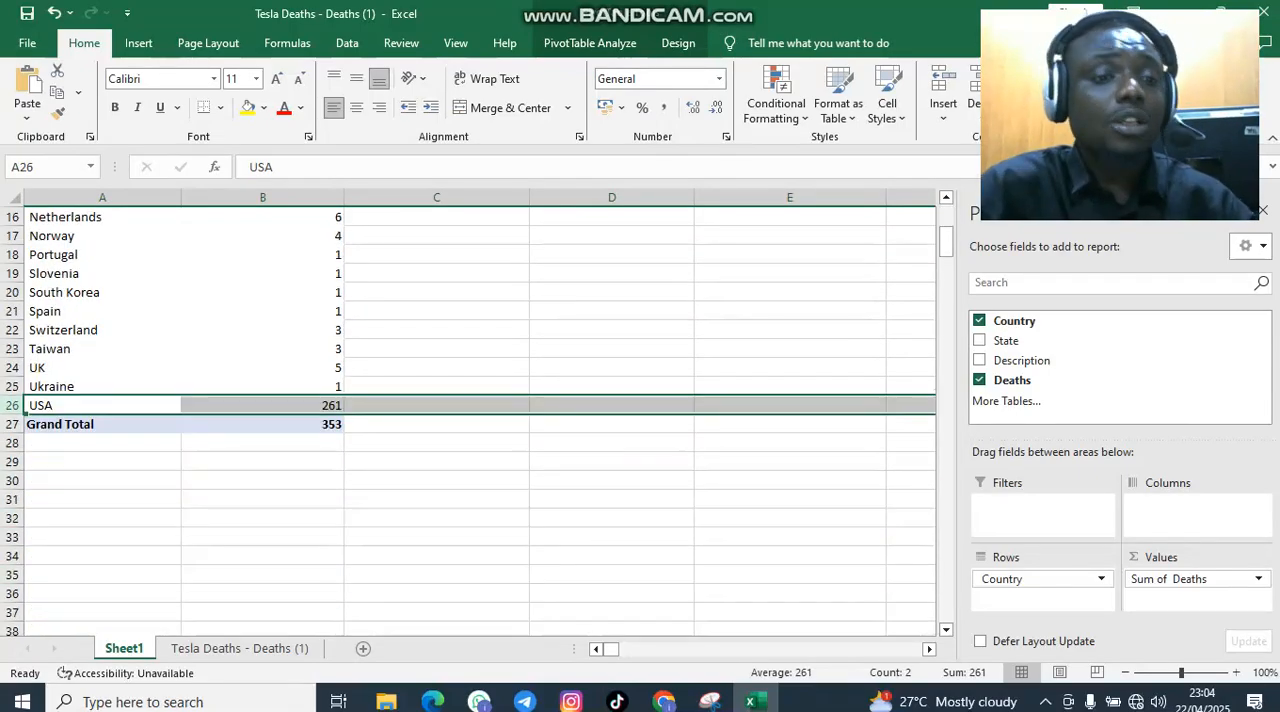
# Select the China row in the PivotTable and compare its sum of deaths with the rows down to Grand Total
pyautogui.scroll(5, 468, 422)
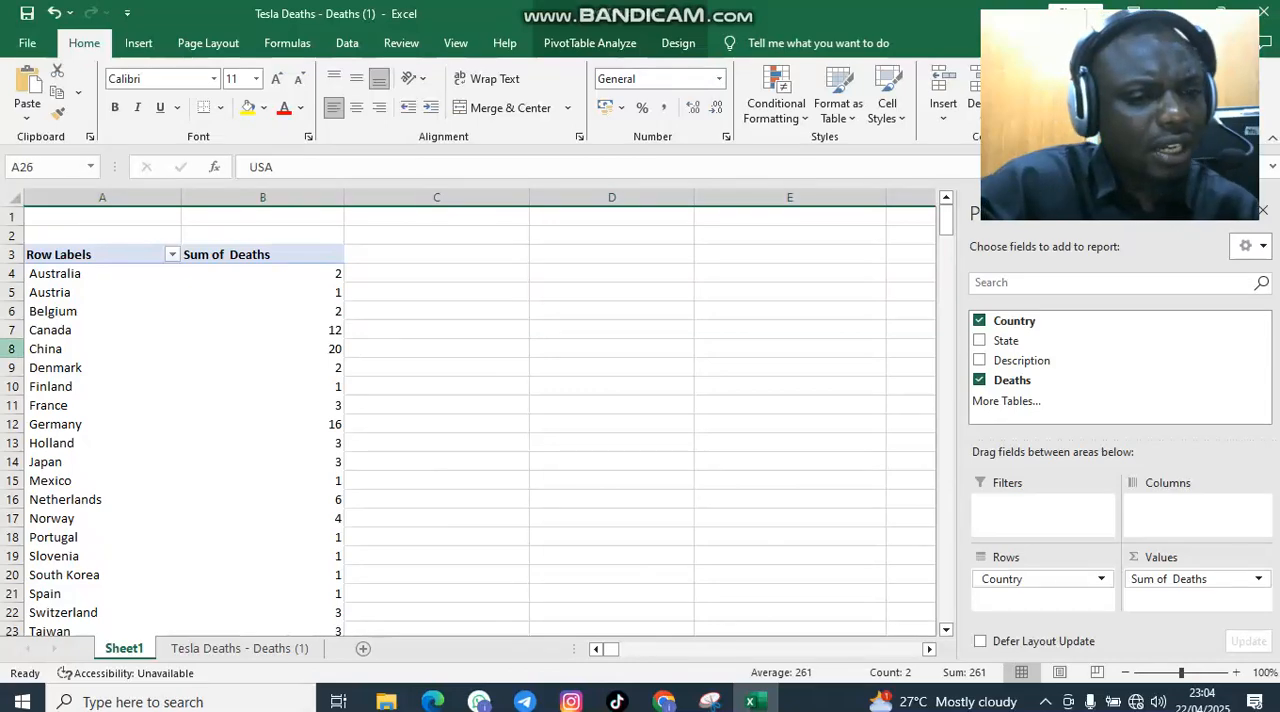
pyautogui.click(12, 348)
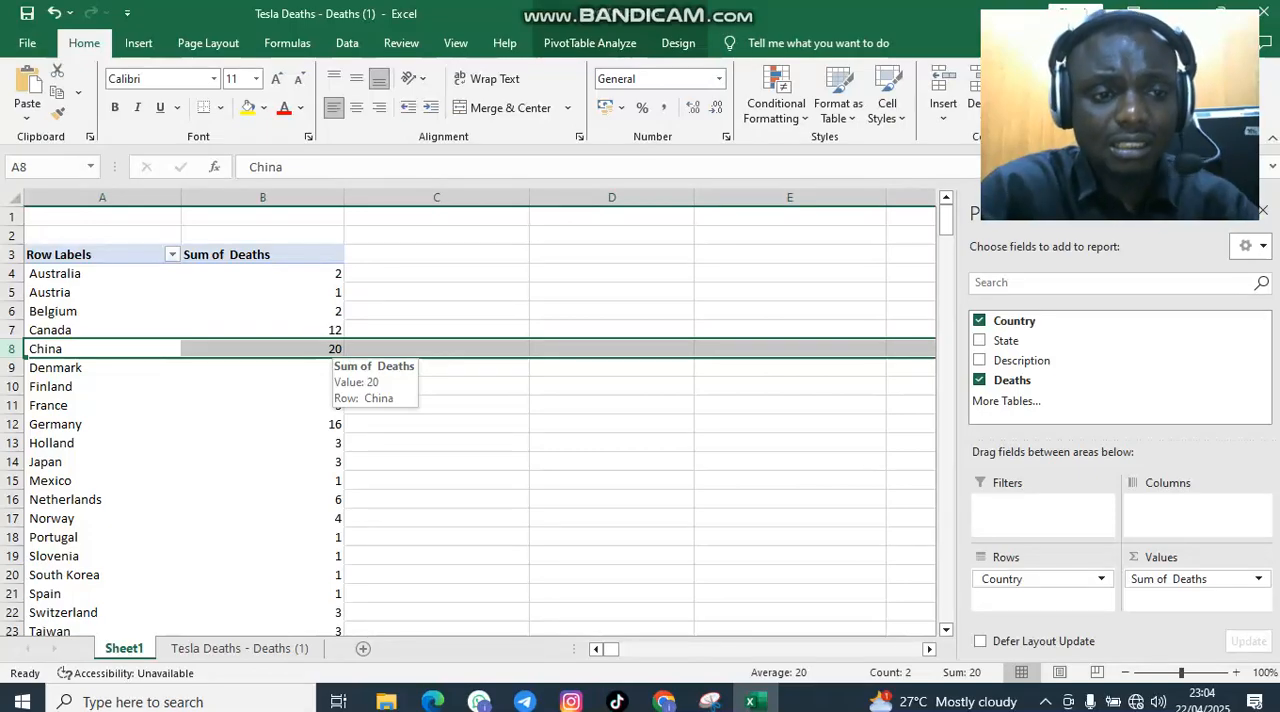
pyautogui.scroll(-4, 335, 352)
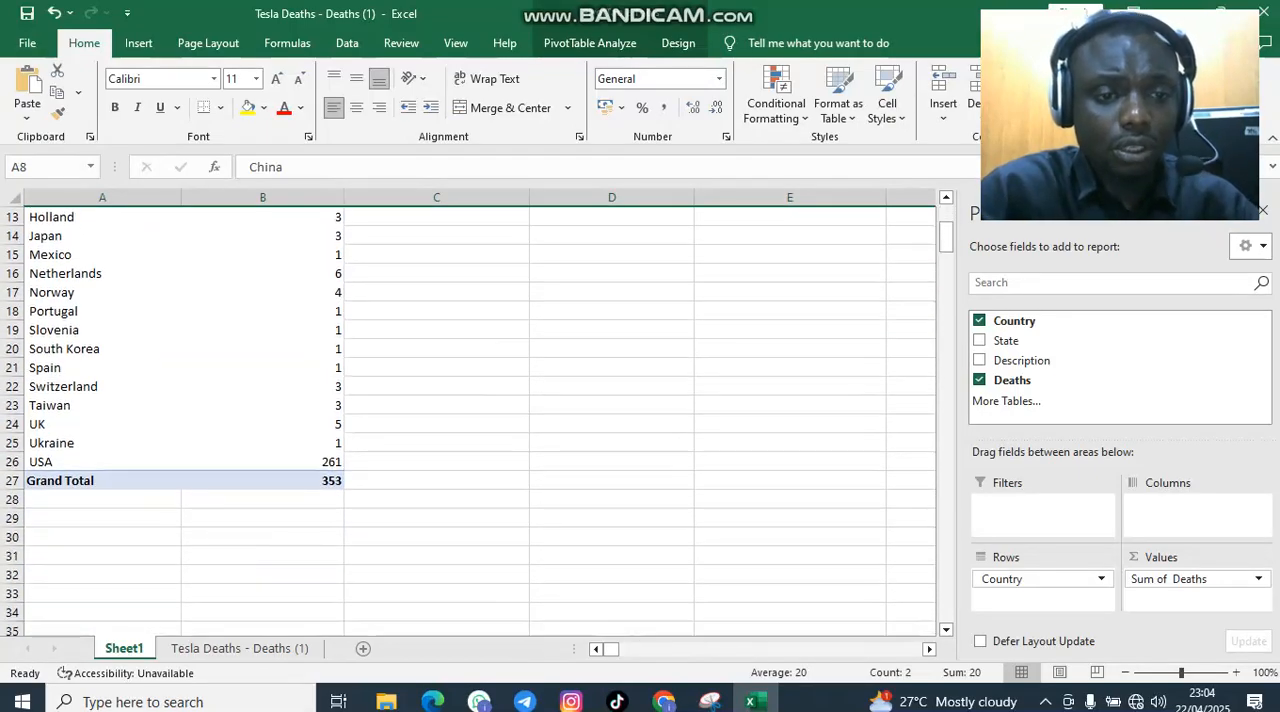